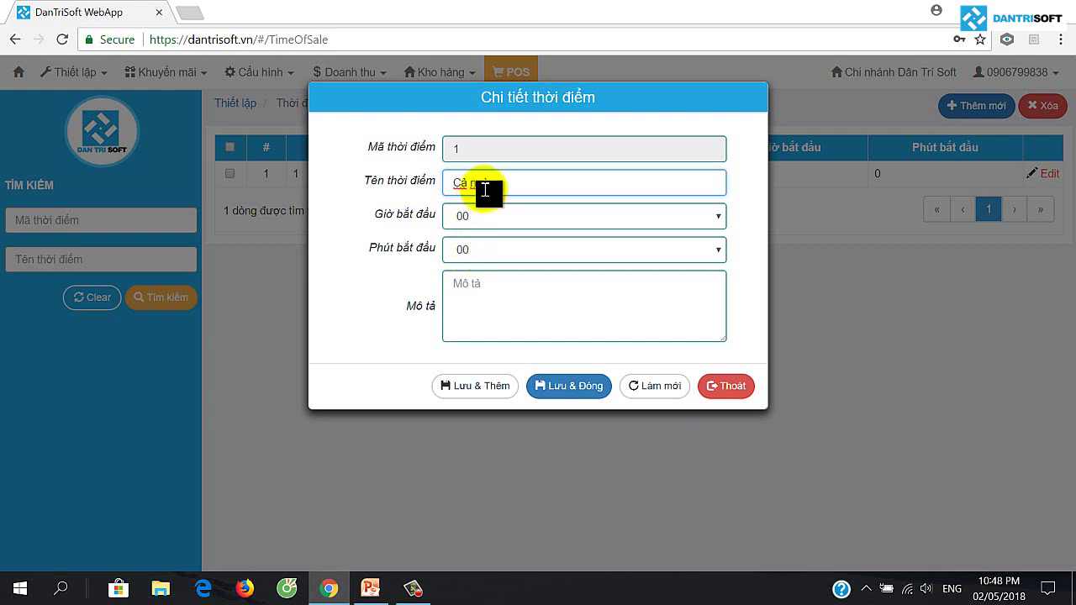
Step: View the blank form for a new sale time and check the setup steps on the PowerPoint slide
click(728, 387)
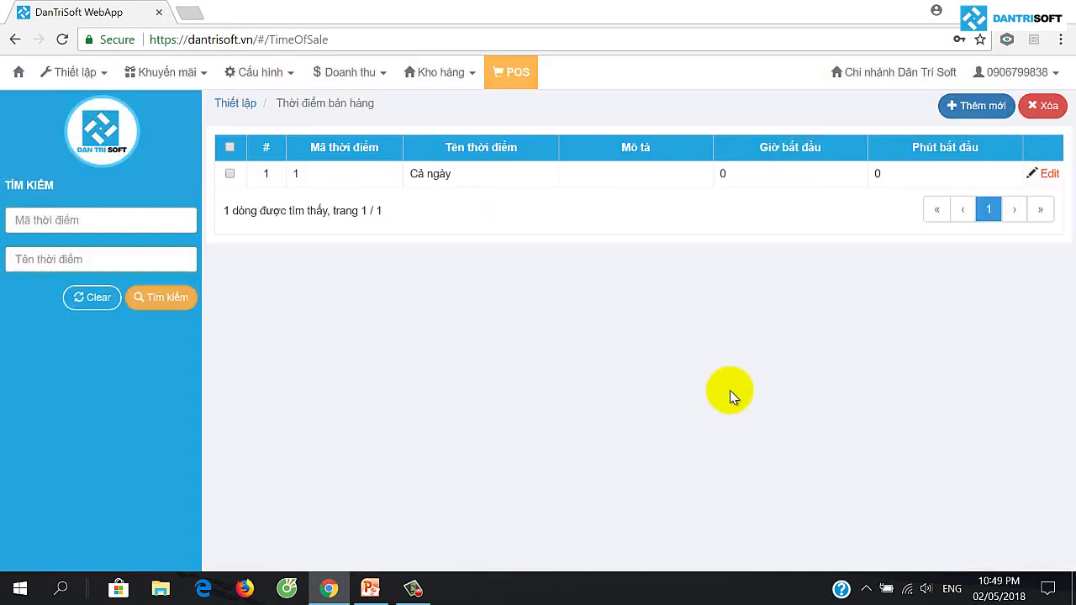
click(971, 113)
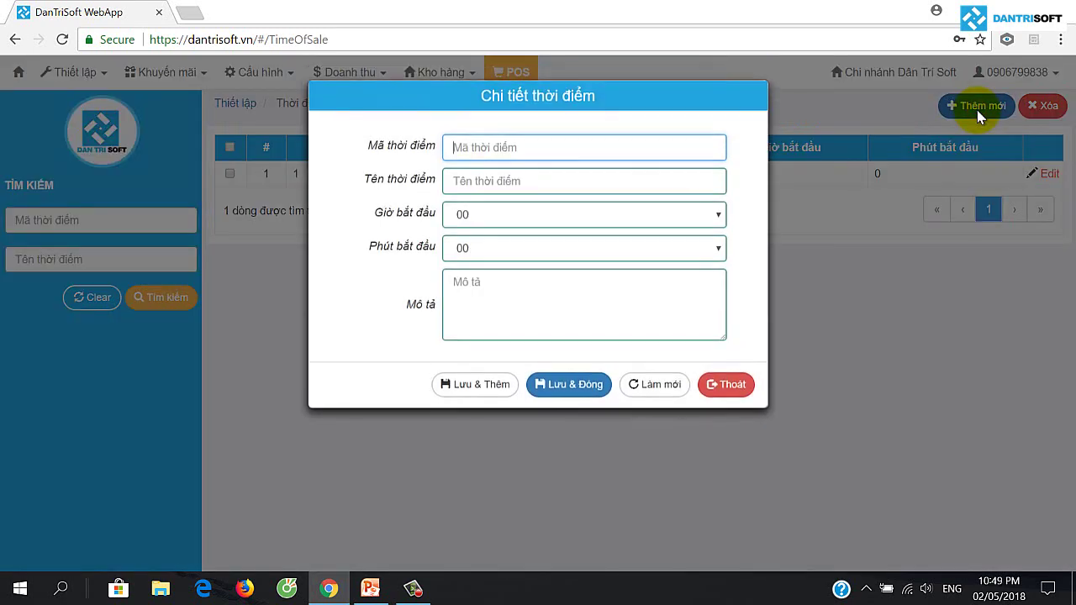
key(alt+Tab)
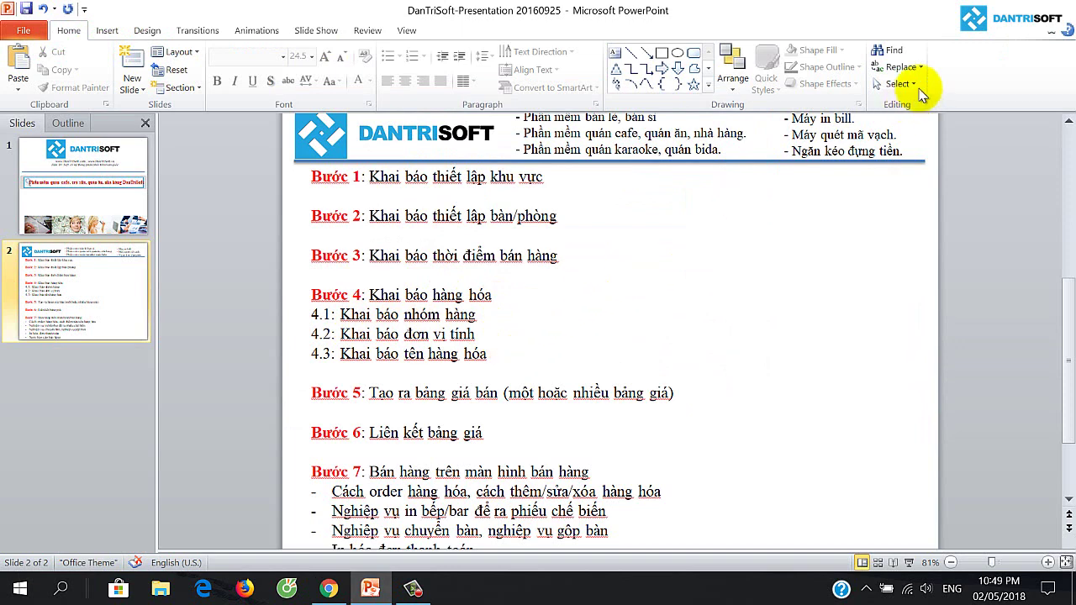
click(967, 12)
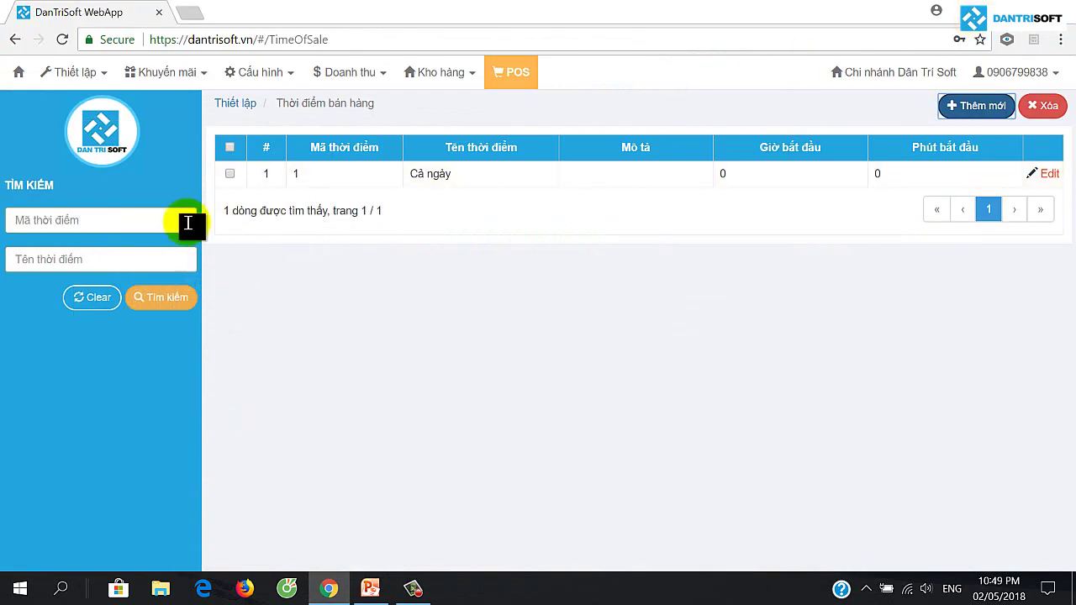
Step: List all product groups on the Nhóm hàng hóa page and view the blank form for a new group
click(101, 74)
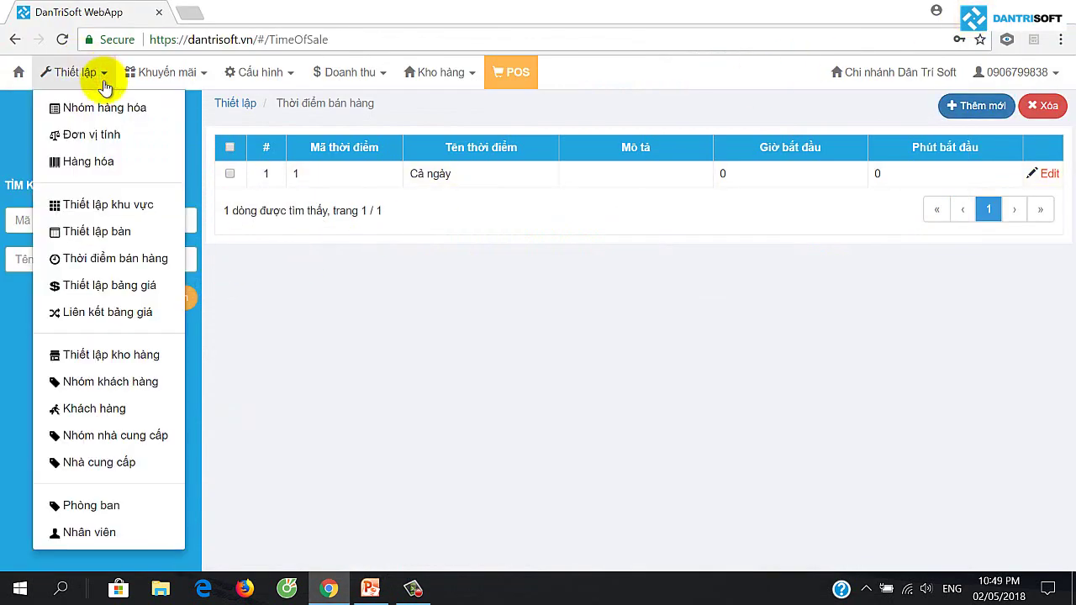
click(100, 110)
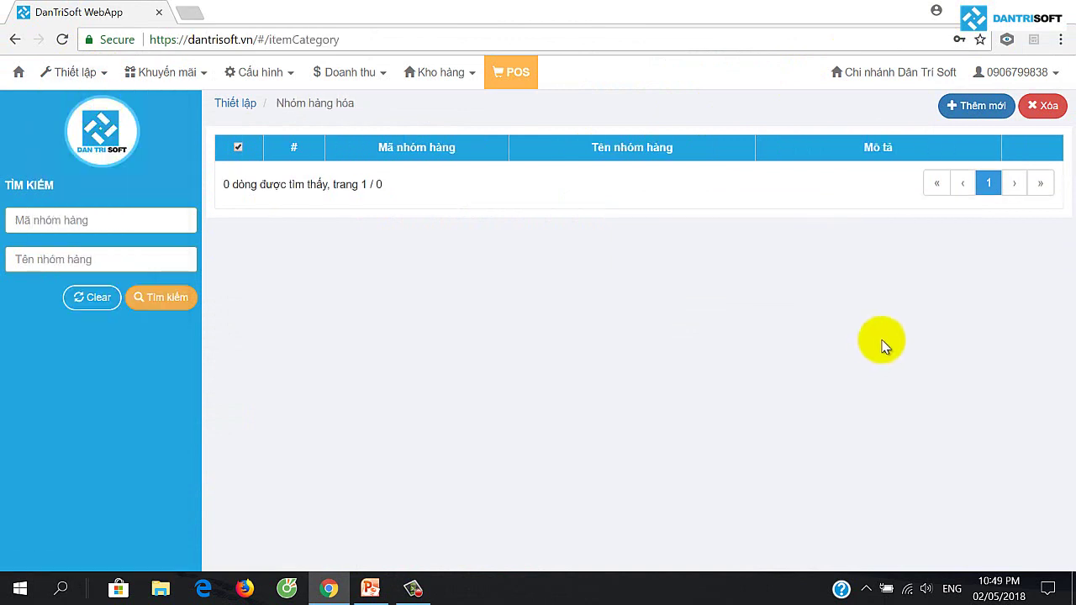
click(978, 109)
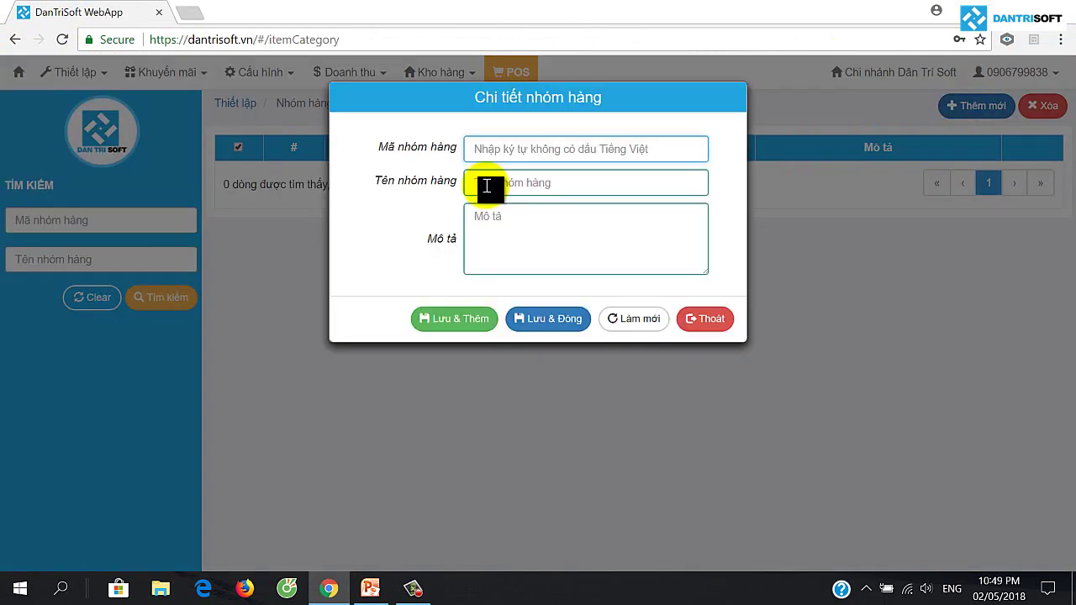
click(711, 321)
click(170, 306)
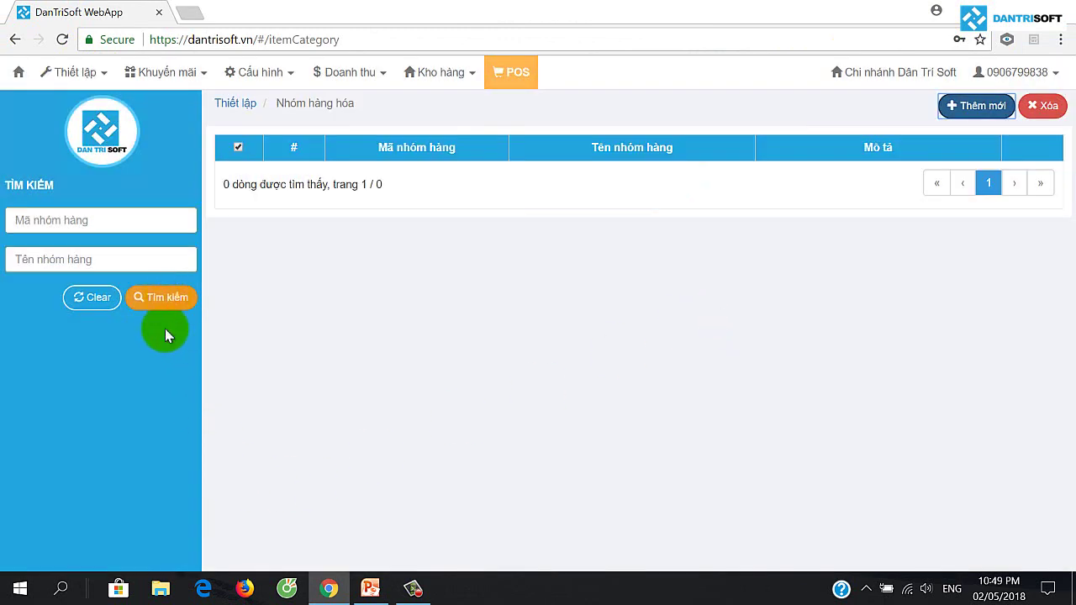
click(167, 308)
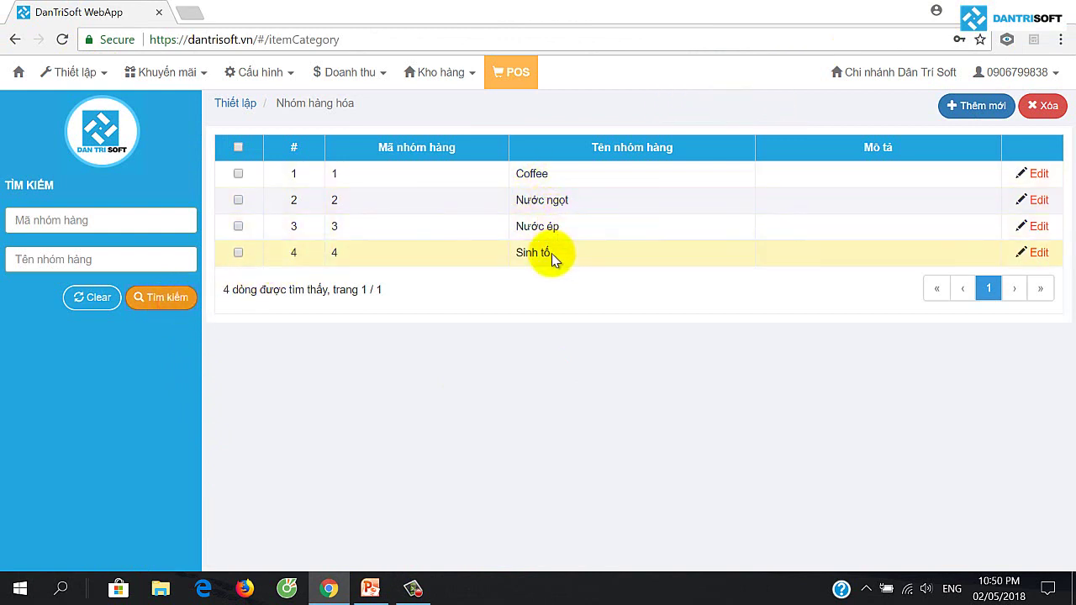
click(972, 108)
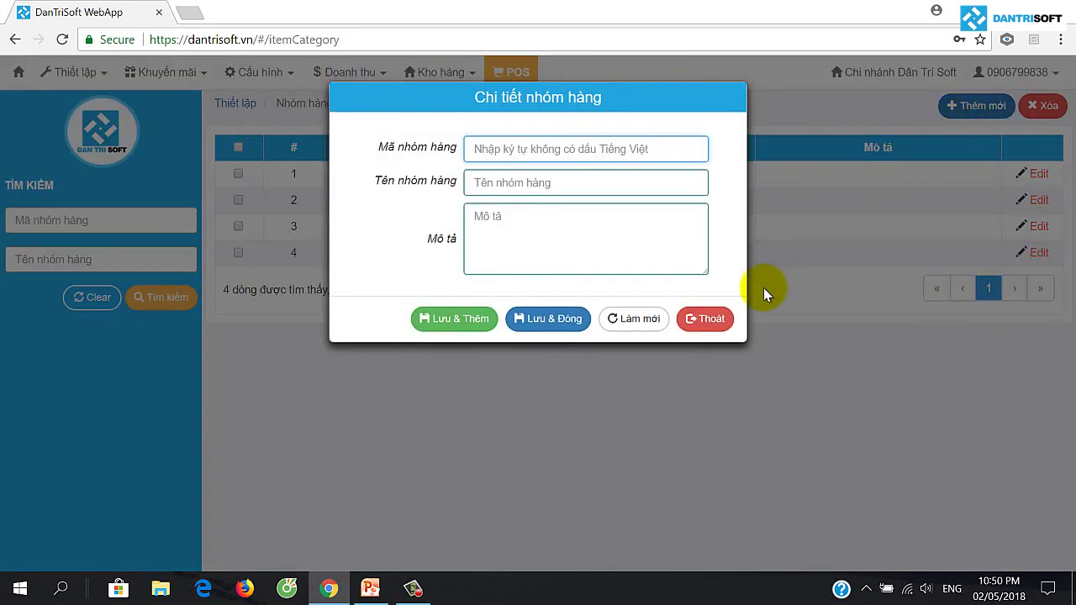
click(708, 318)
Step: List all units on the Đơn vị tính page and add a unit with code 4 and name Đĩa
click(74, 74)
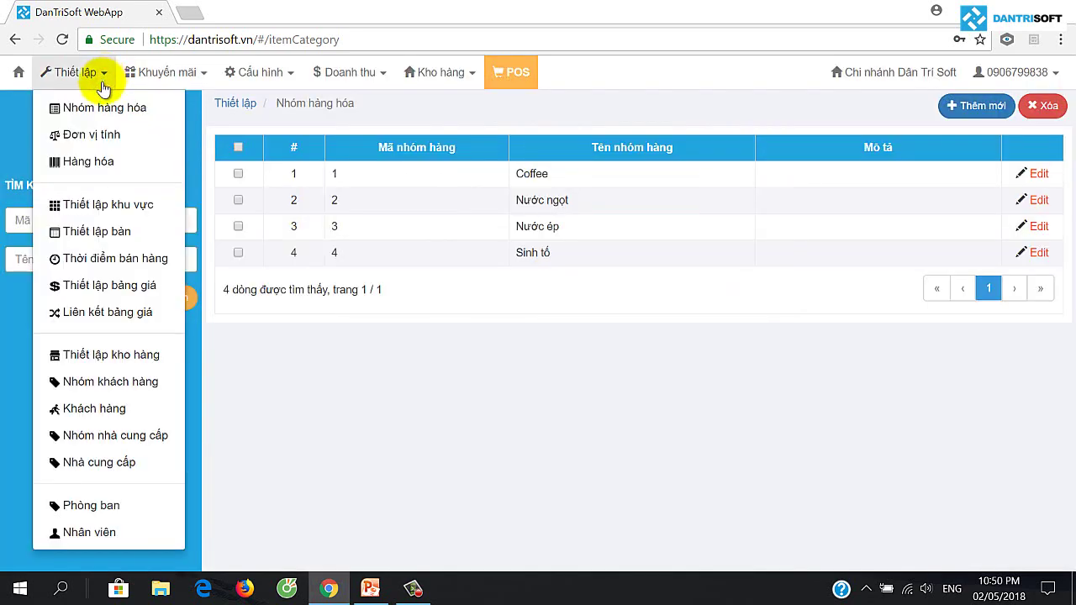
click(91, 135)
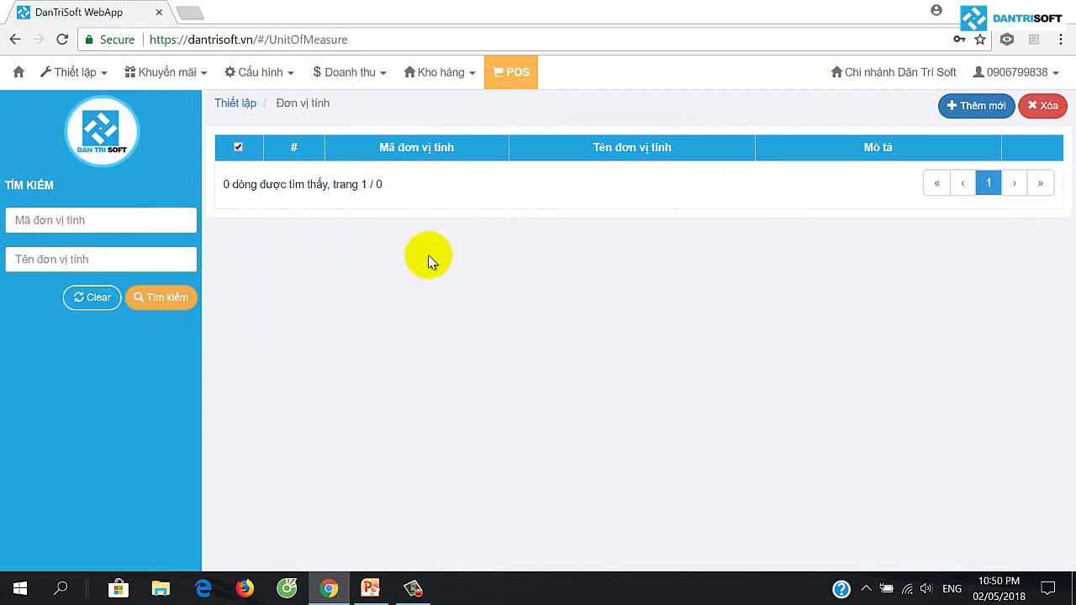
click(180, 302)
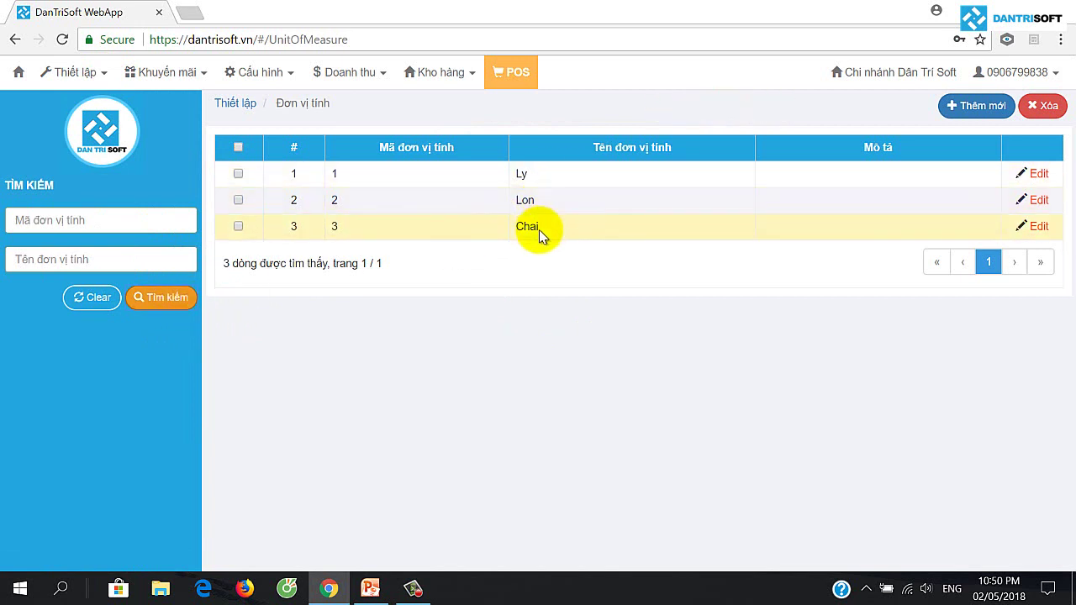
click(978, 106)
click(495, 186)
text(Dĩa)
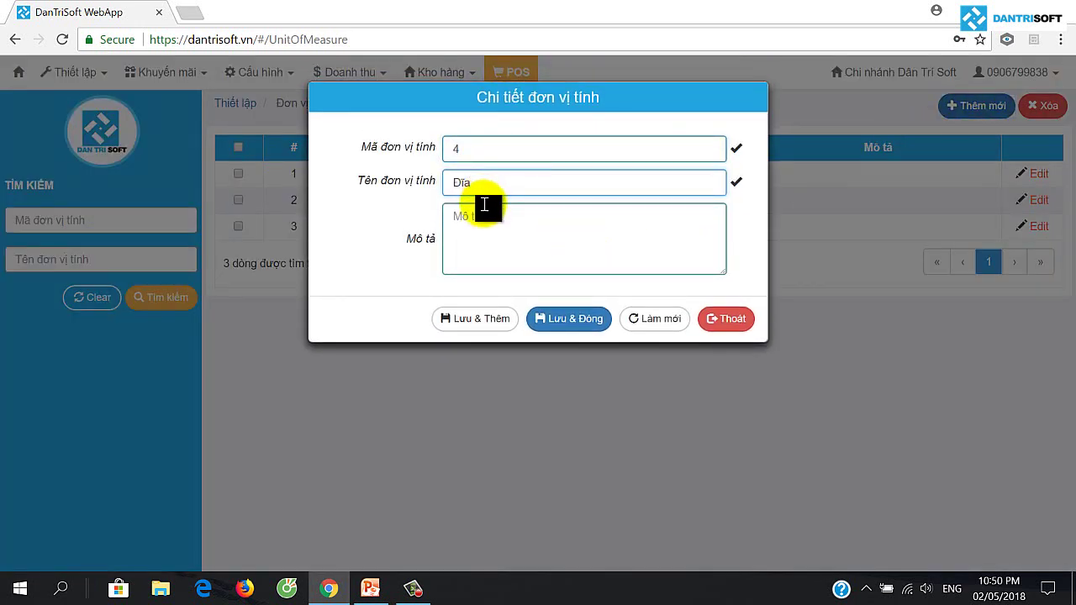
click(582, 321)
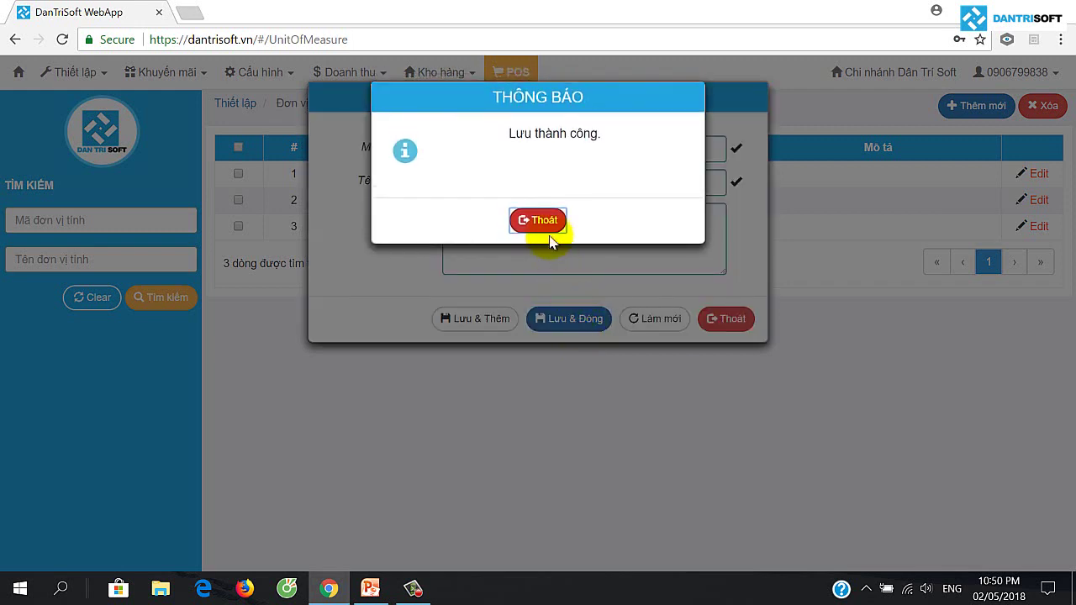
click(545, 222)
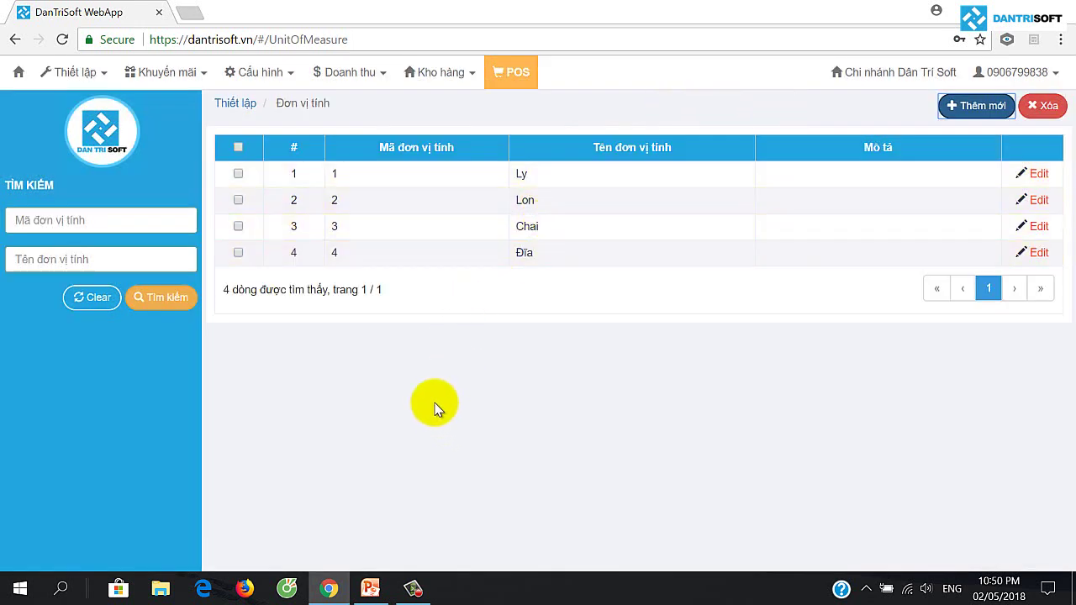
Step: List all products on the Hàng hóa page and open the details of Cafe đá
click(103, 76)
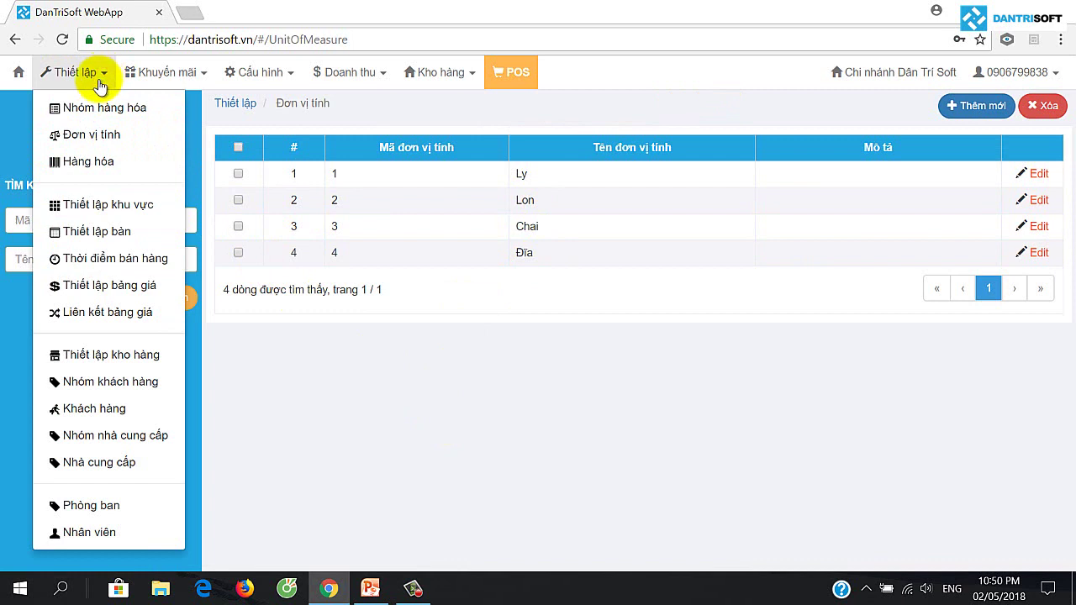
click(91, 163)
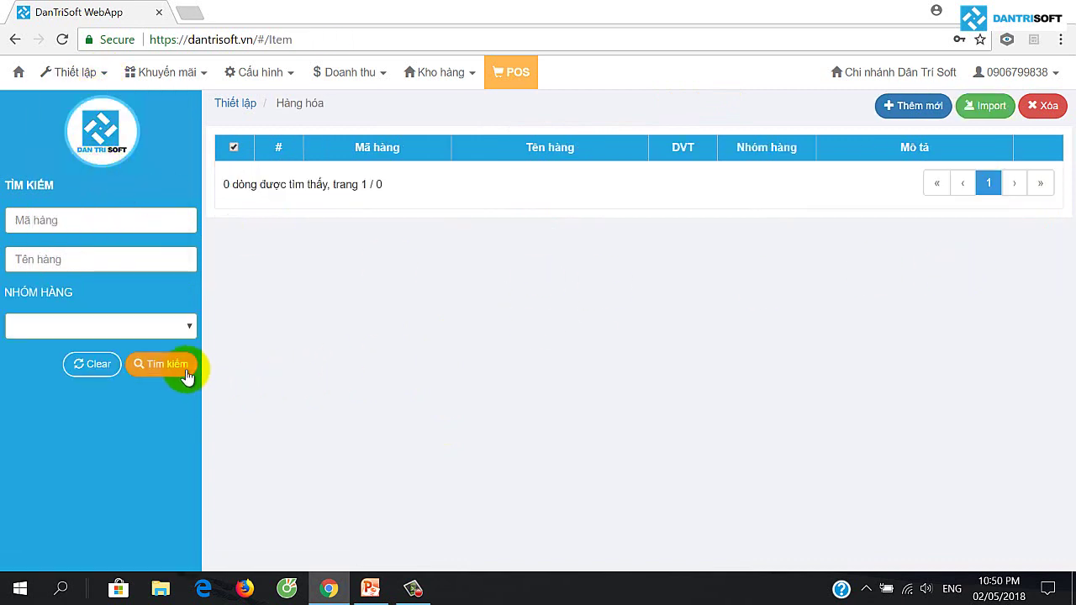
click(160, 375)
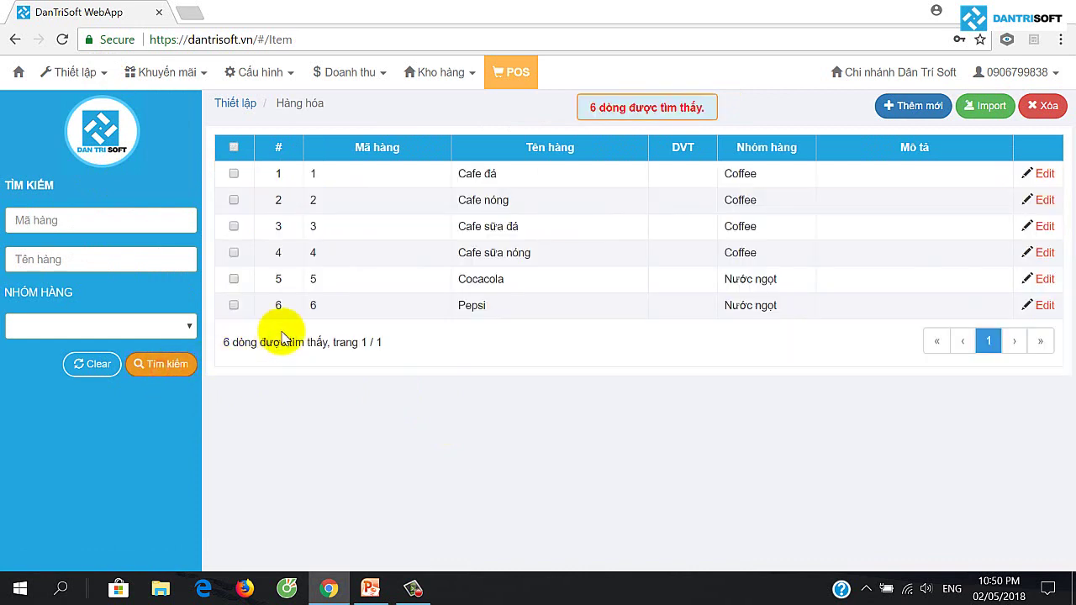
click(1040, 174)
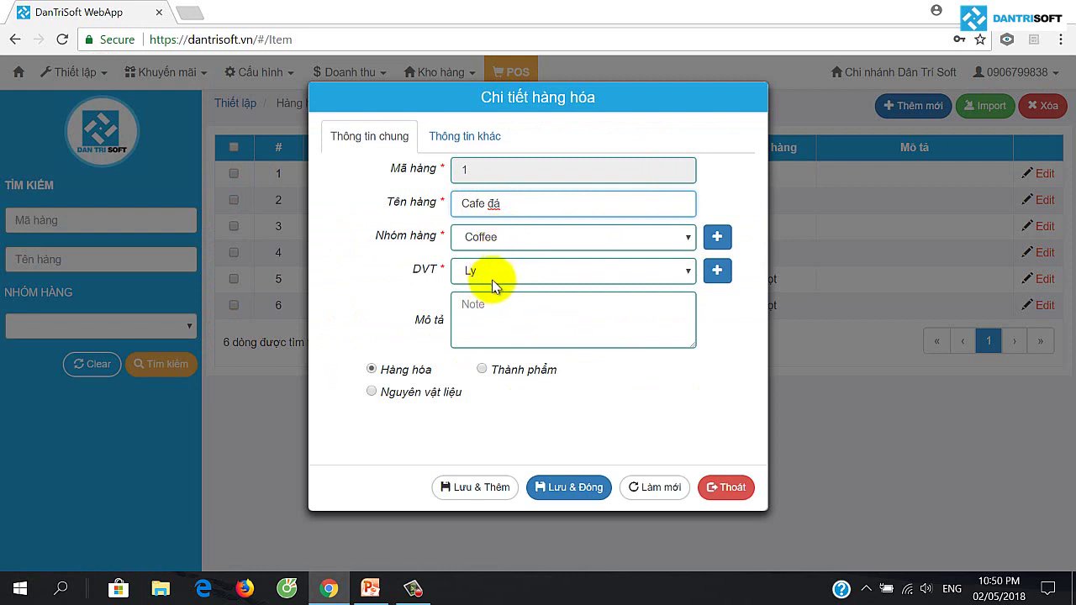
Step: Review the product group and unit choices for Cafe đá, including the forms for adding a new group or unit
click(688, 237)
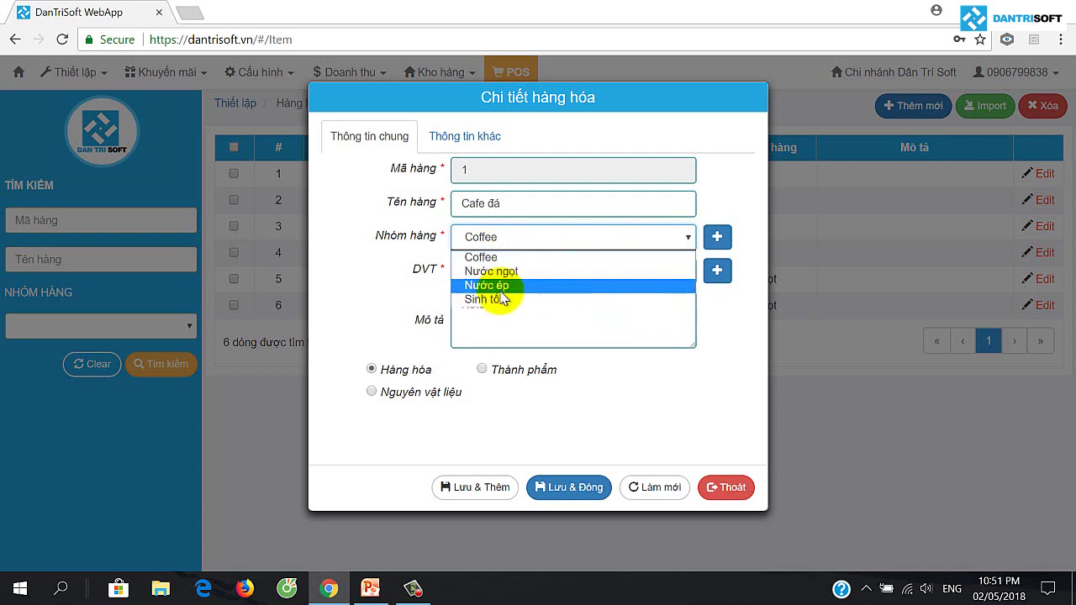
click(648, 241)
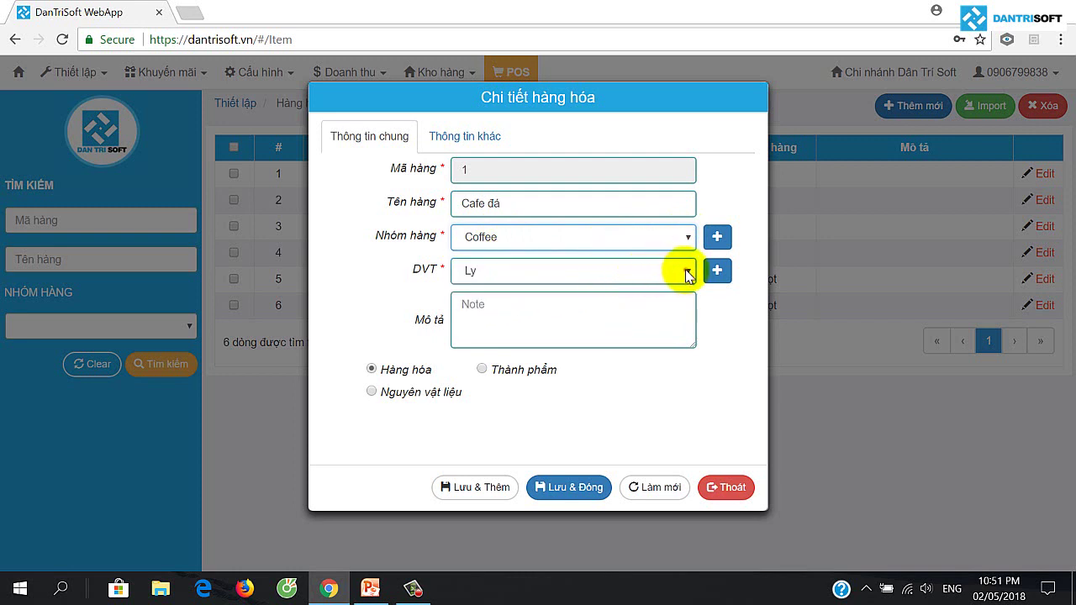
click(687, 270)
click(651, 267)
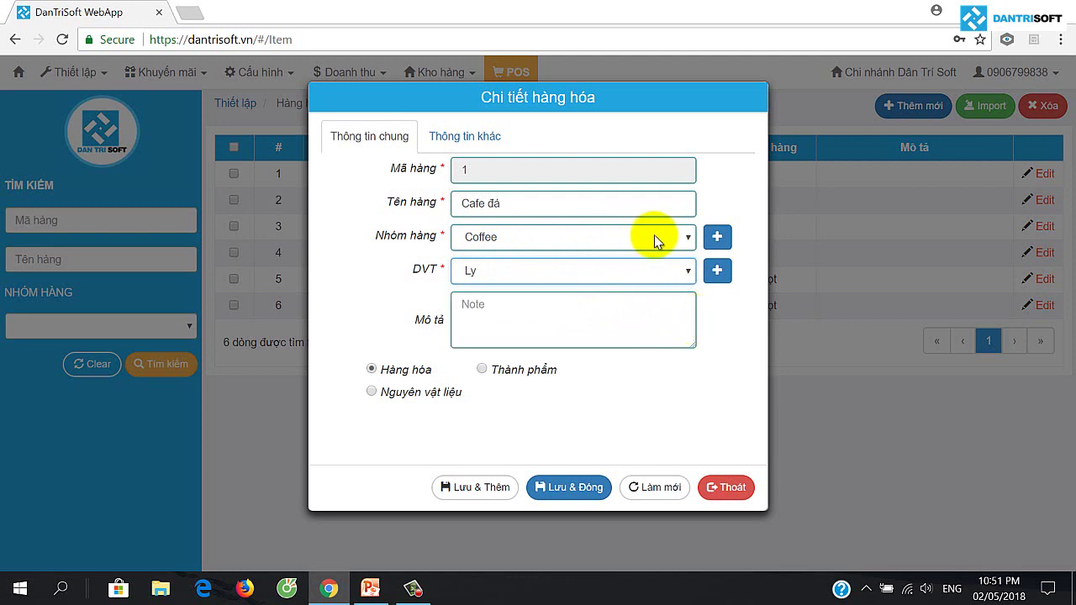
click(716, 242)
click(719, 315)
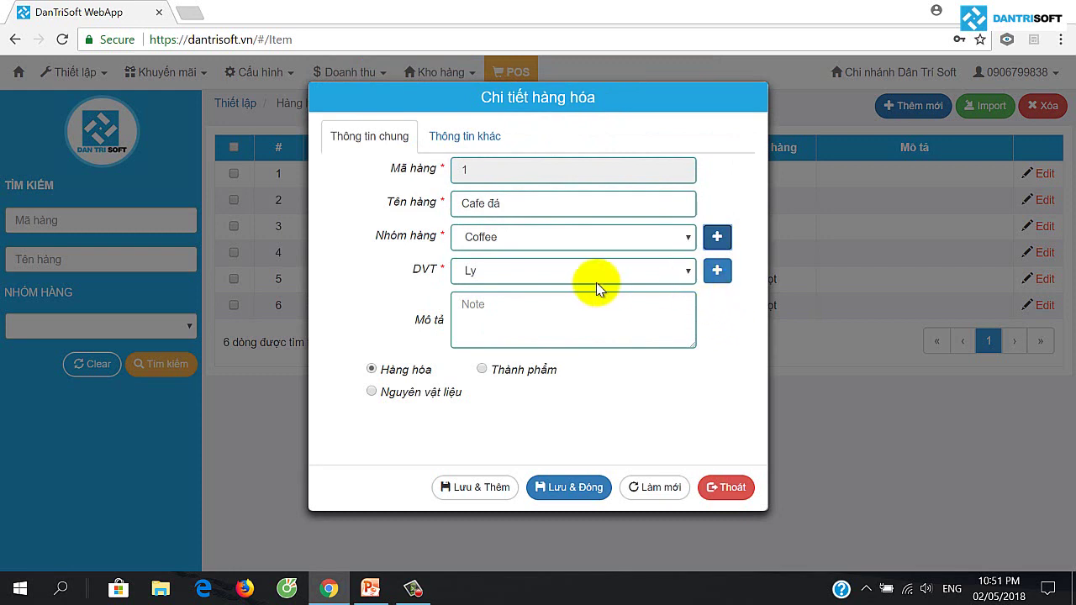
click(718, 273)
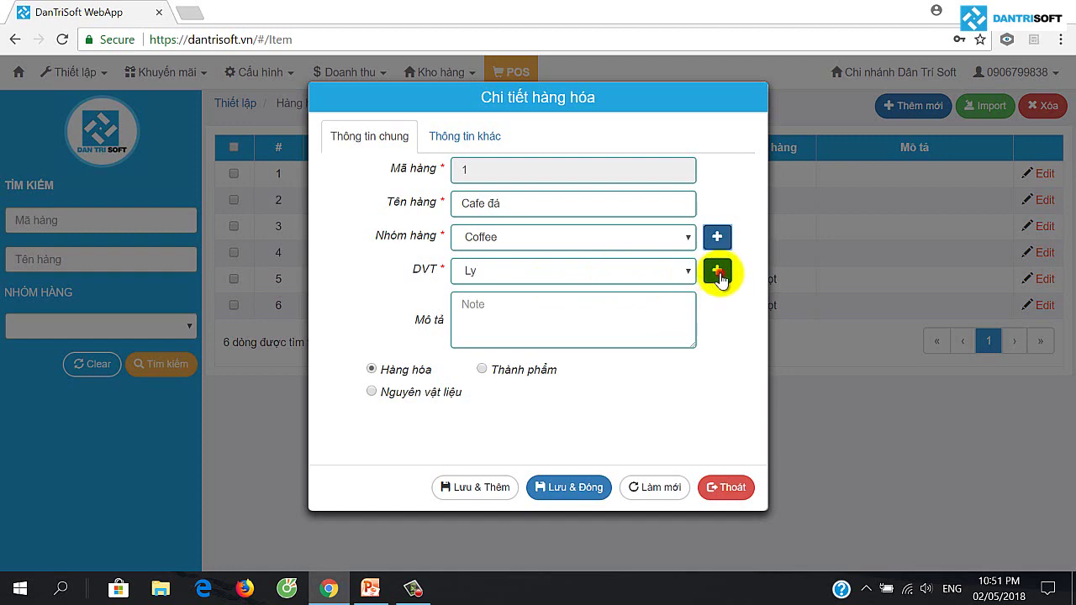
click(723, 315)
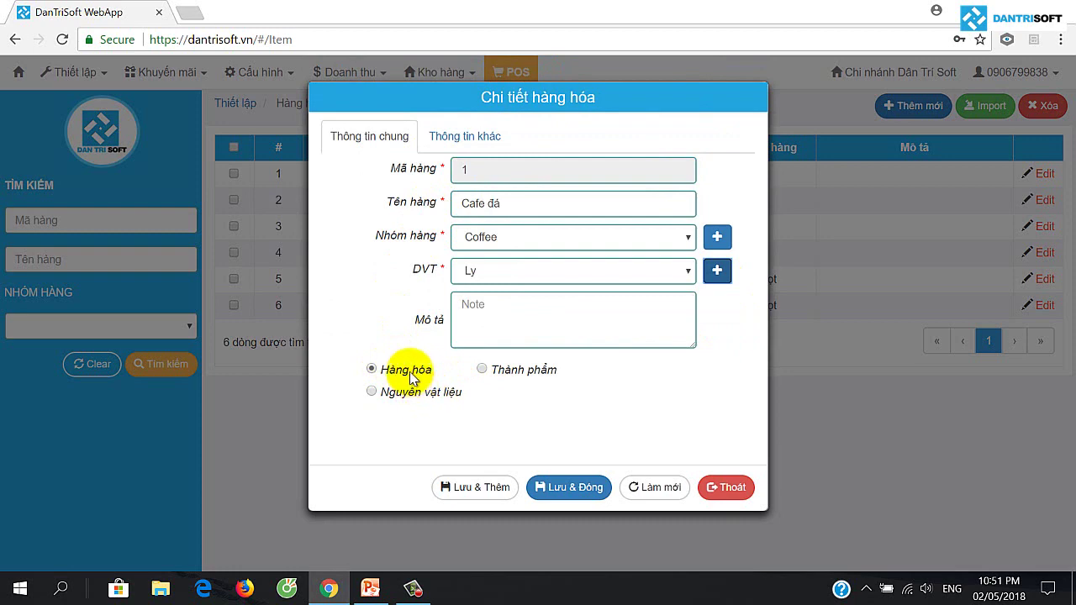
Step: Try the Thành phẩm product type for Cafe đá, set it back to Hàng hóa and close the product details
click(482, 370)
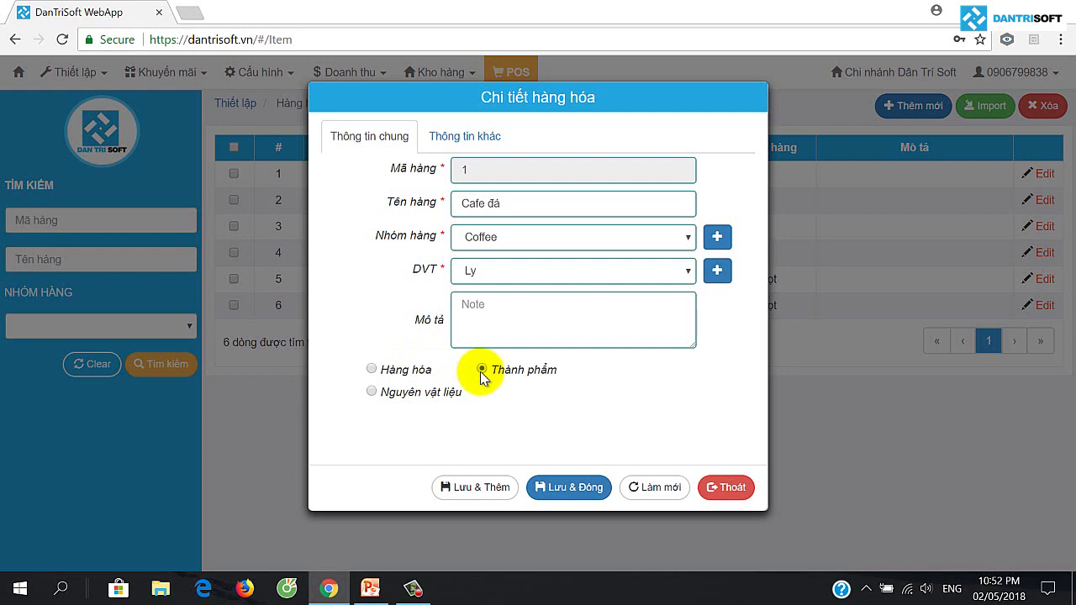
click(392, 376)
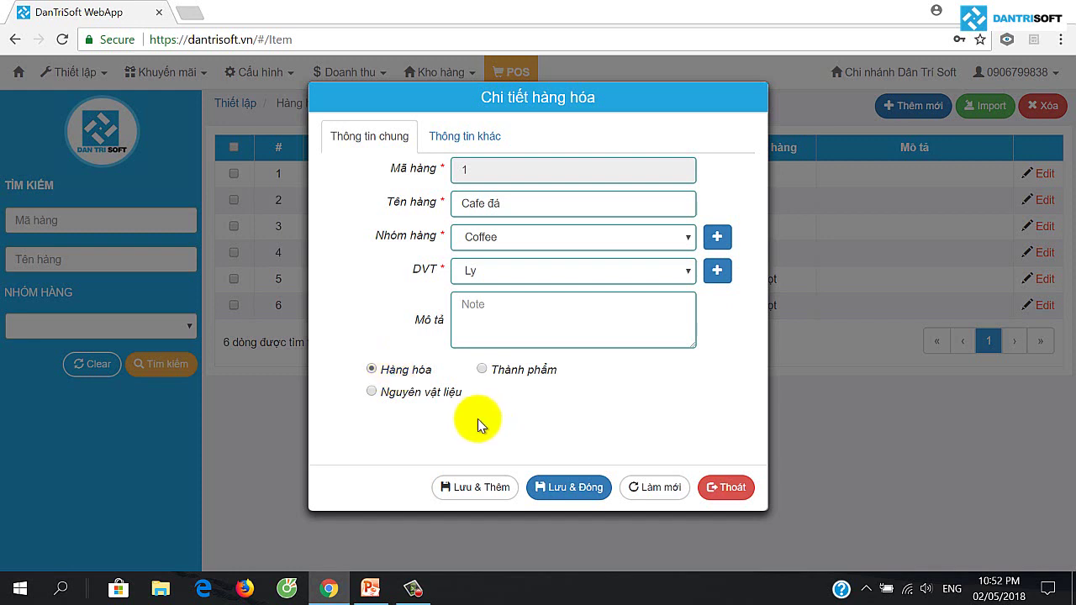
click(404, 404)
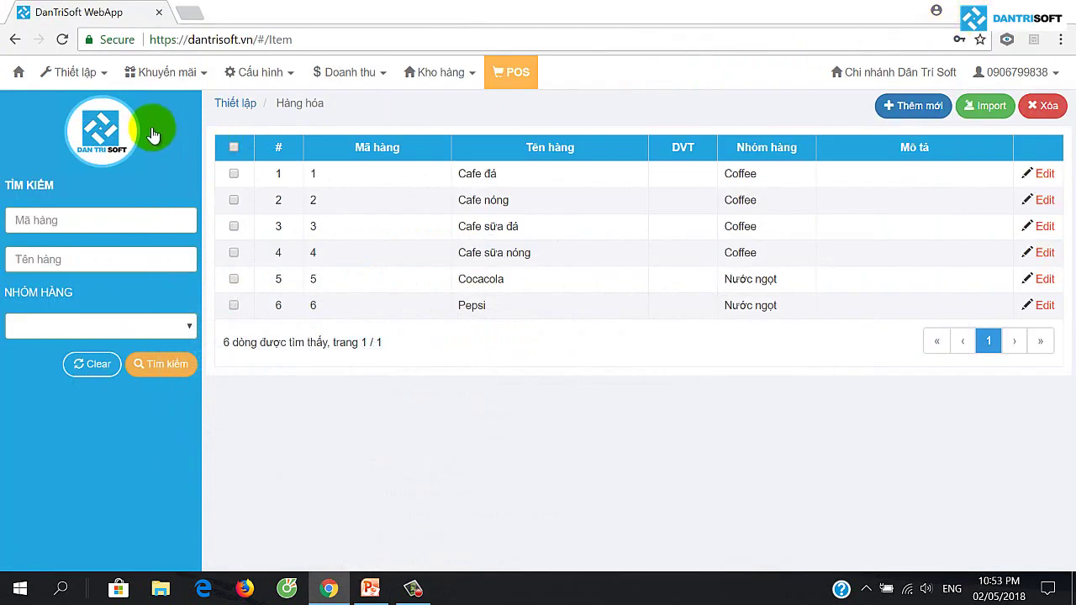
Step: Open the Thiết lập bảng giá page and review the Giá thường and Giá VIP price lists
click(97, 74)
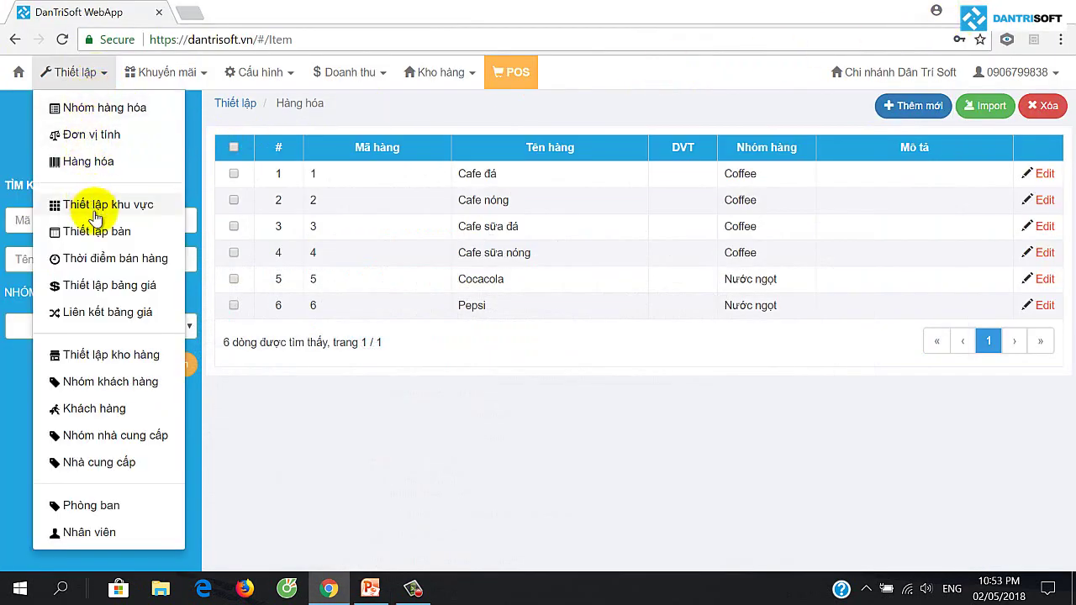
click(98, 286)
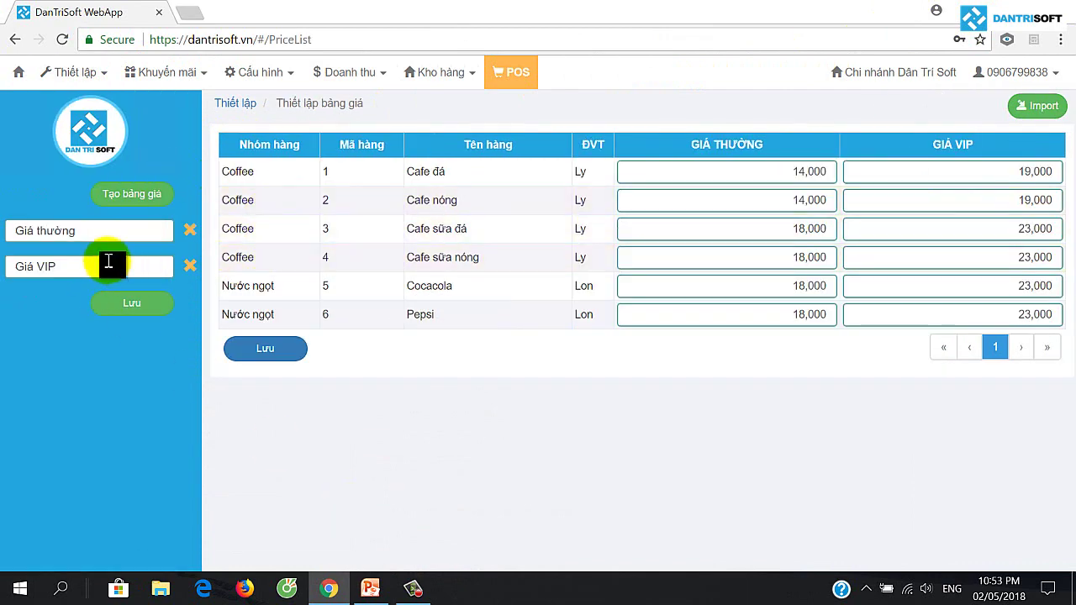
drag(87, 237, 15, 232)
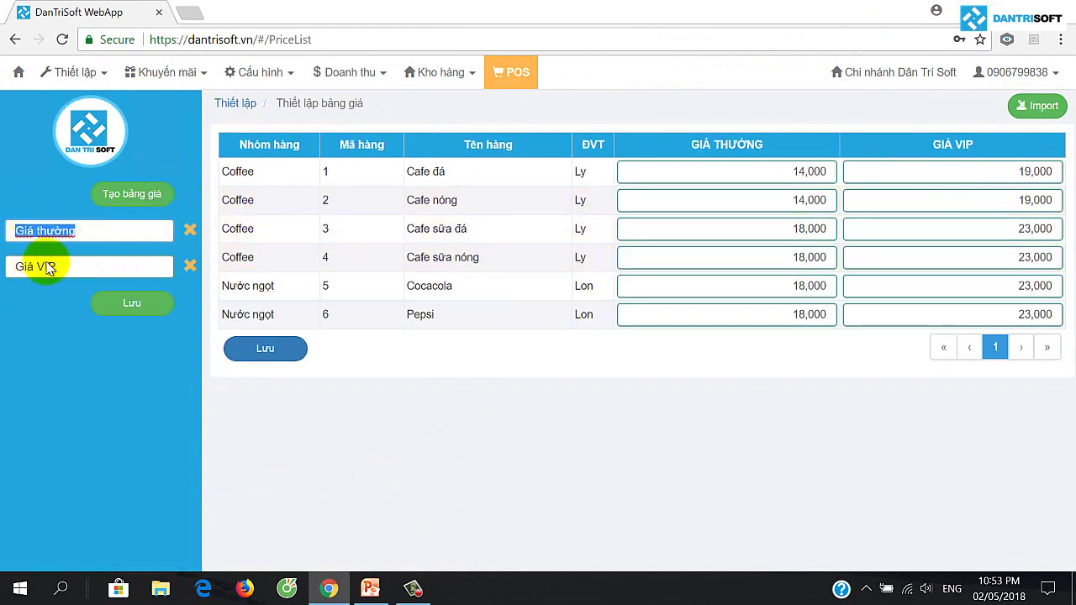
click(80, 266)
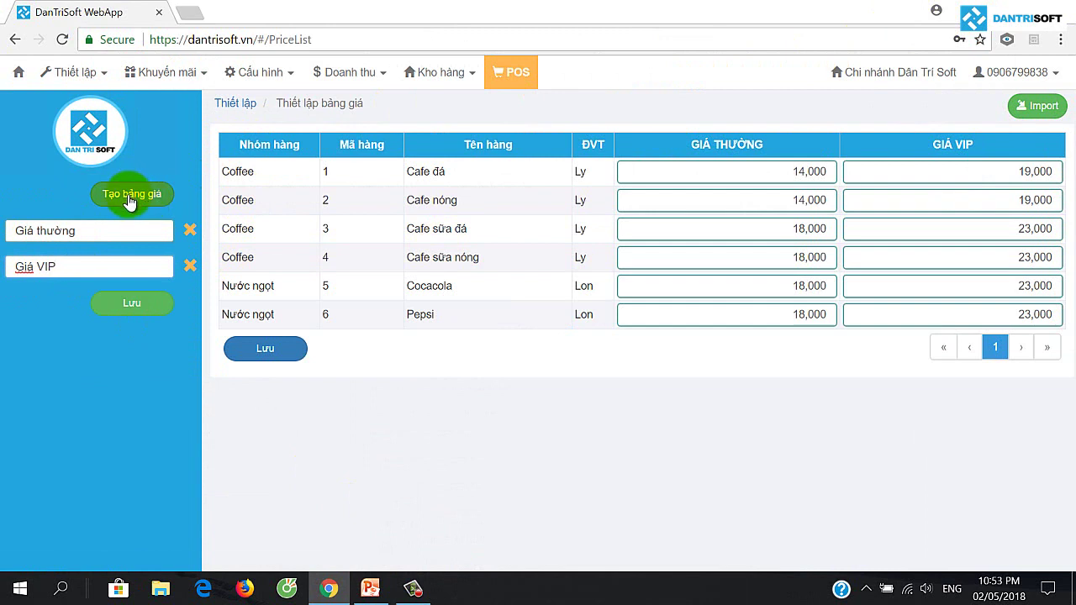
Step: Create a third price list named Giá 3 and save the price lists
click(131, 196)
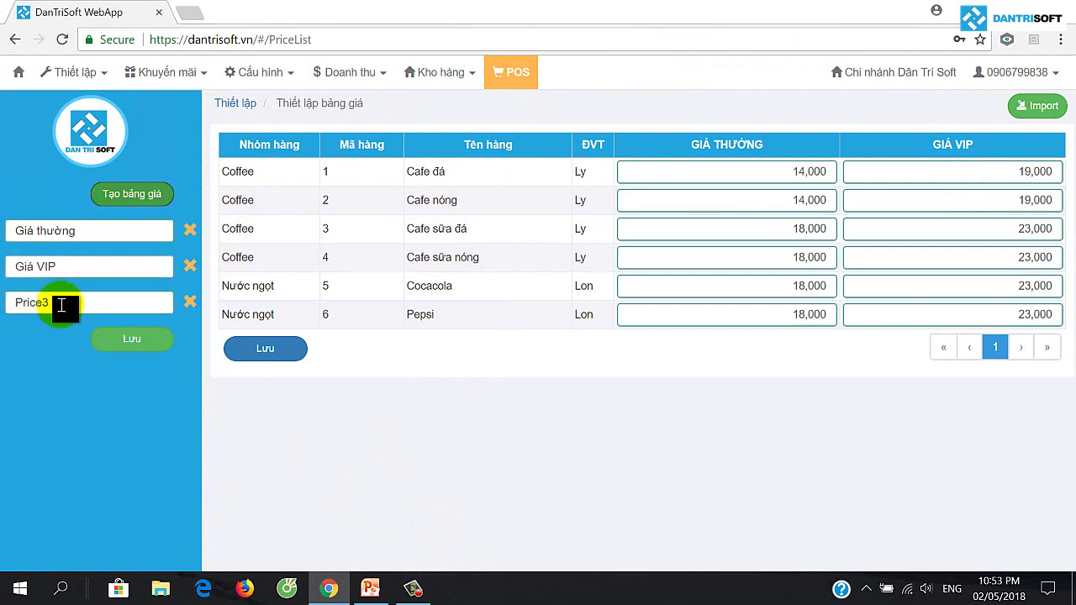
drag(60, 302, 4, 307)
text(Giá )
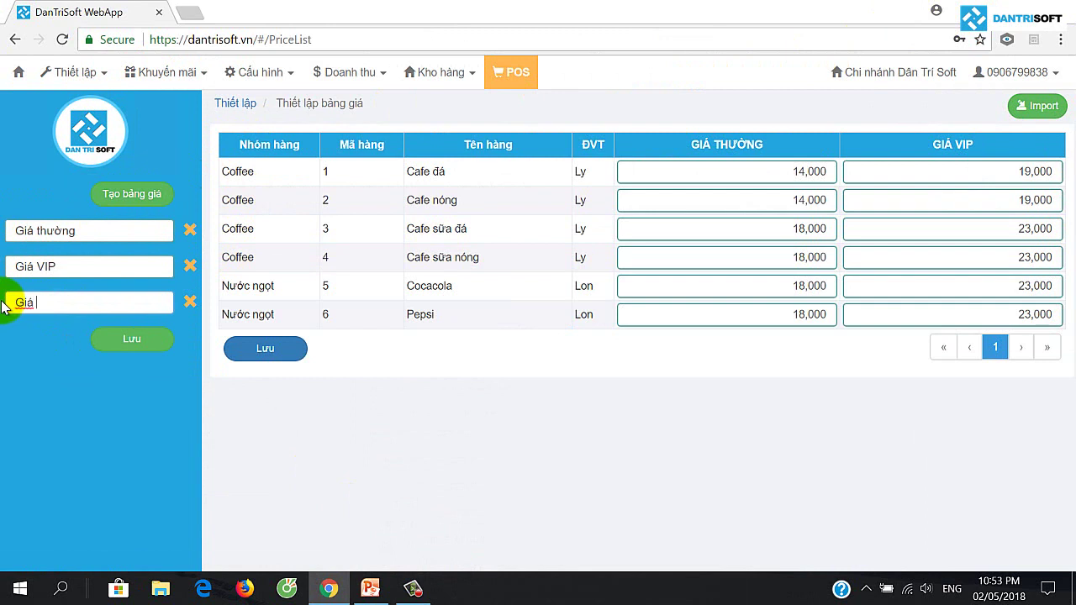
text(3)
click(93, 346)
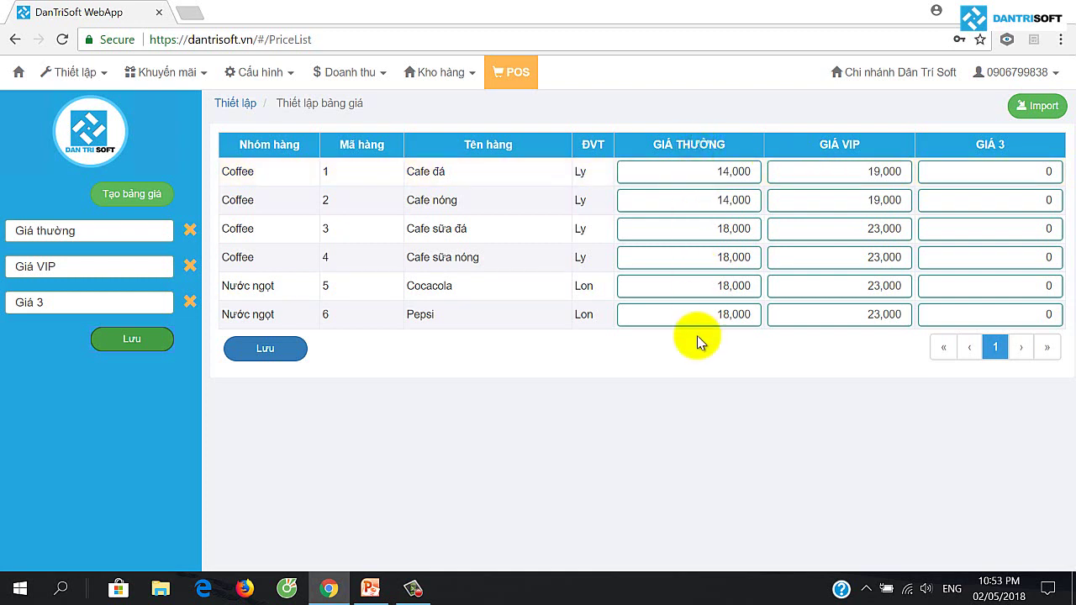
Step: Go through the product price fields of the Giá 3 price list without entering prices
click(1020, 172)
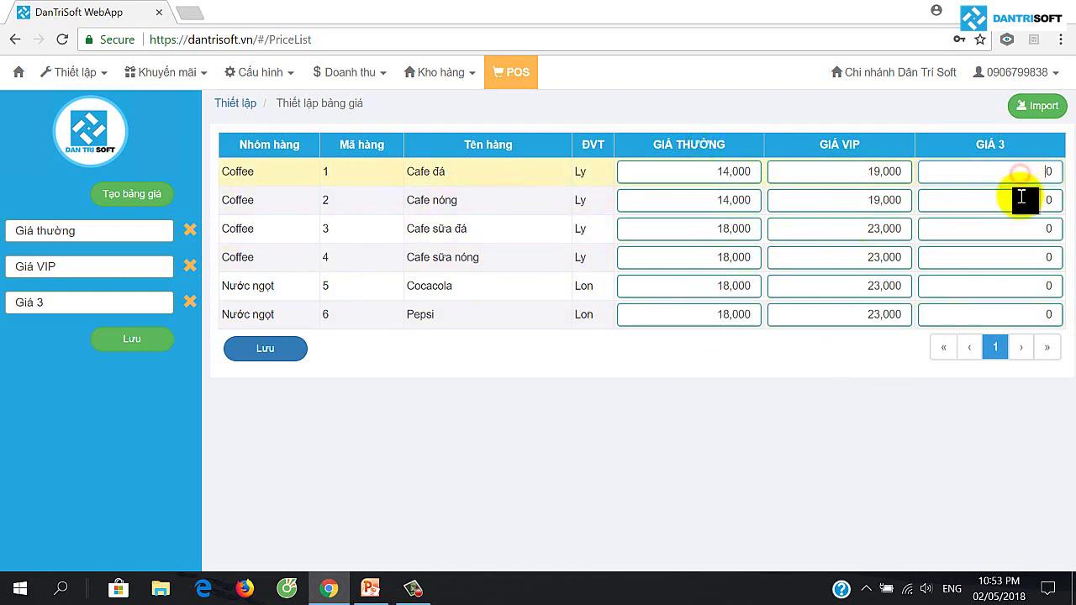
click(1020, 198)
click(1019, 229)
click(1018, 259)
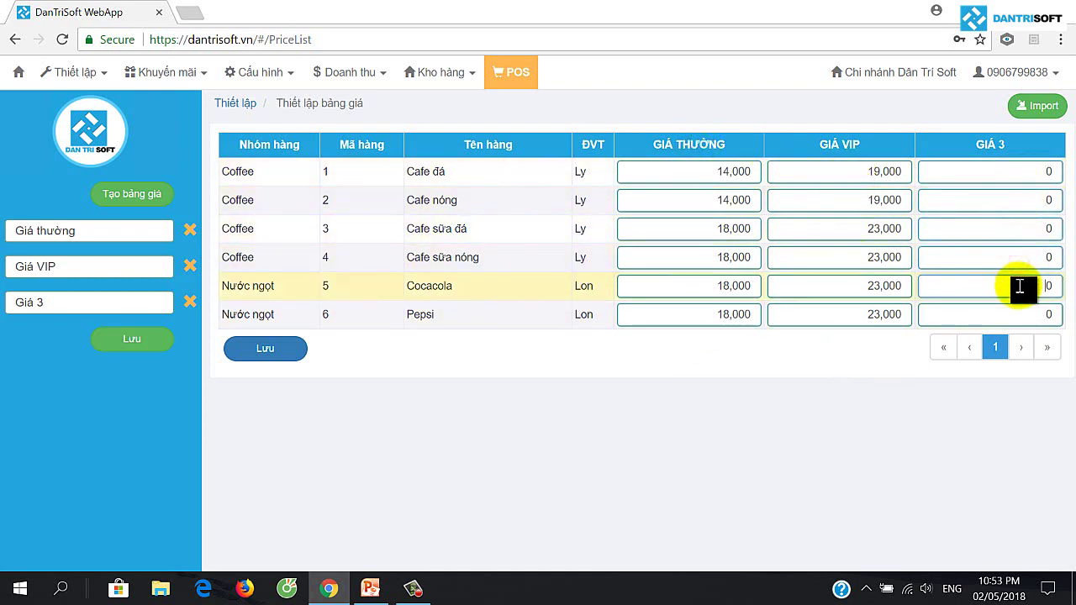
click(1033, 174)
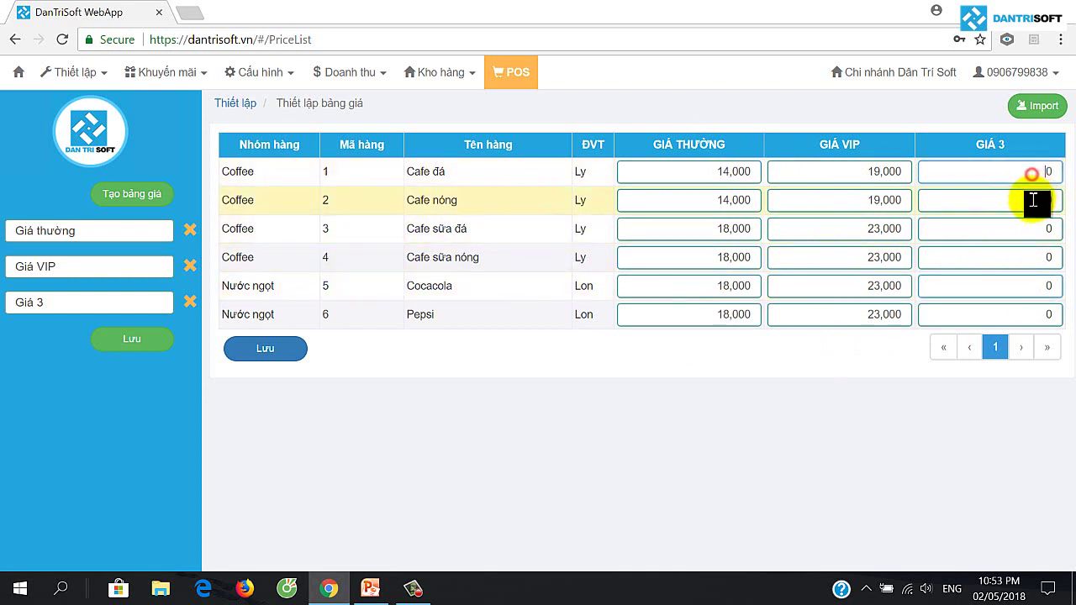
click(1031, 200)
click(1035, 227)
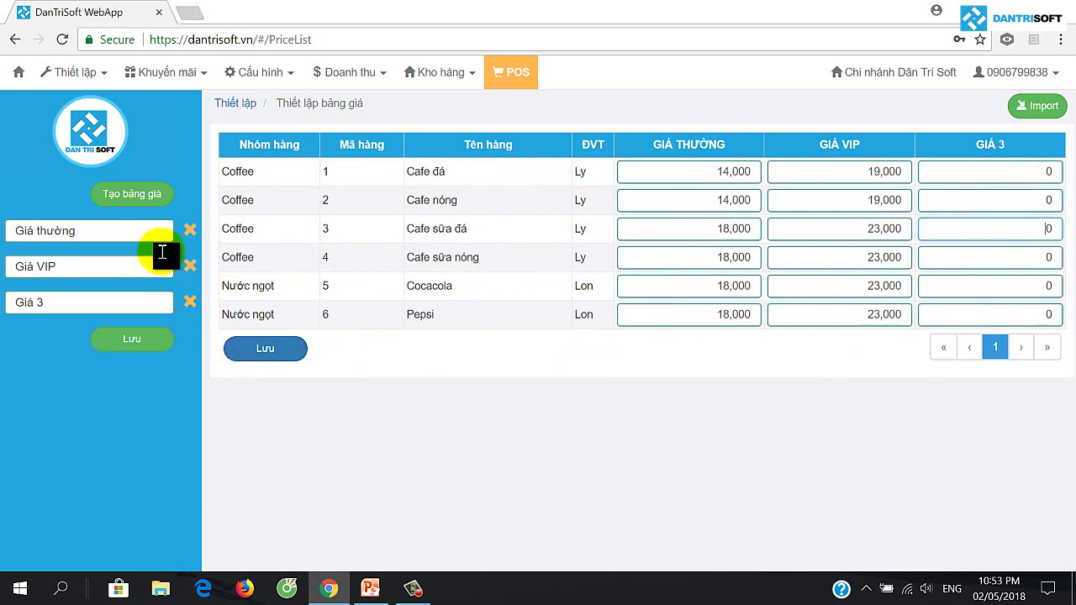
Step: Check the setup steps in the PowerPoint presentation, return to the web app and open the Liên kết bảng giá page
key(alt+Tab)
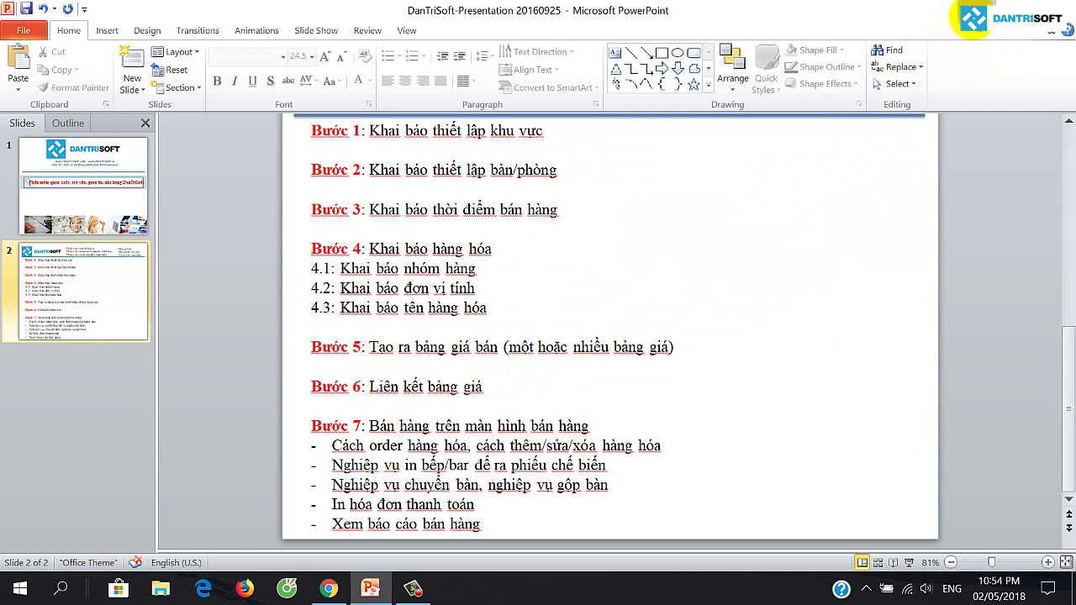
key(alt+Tab)
click(93, 73)
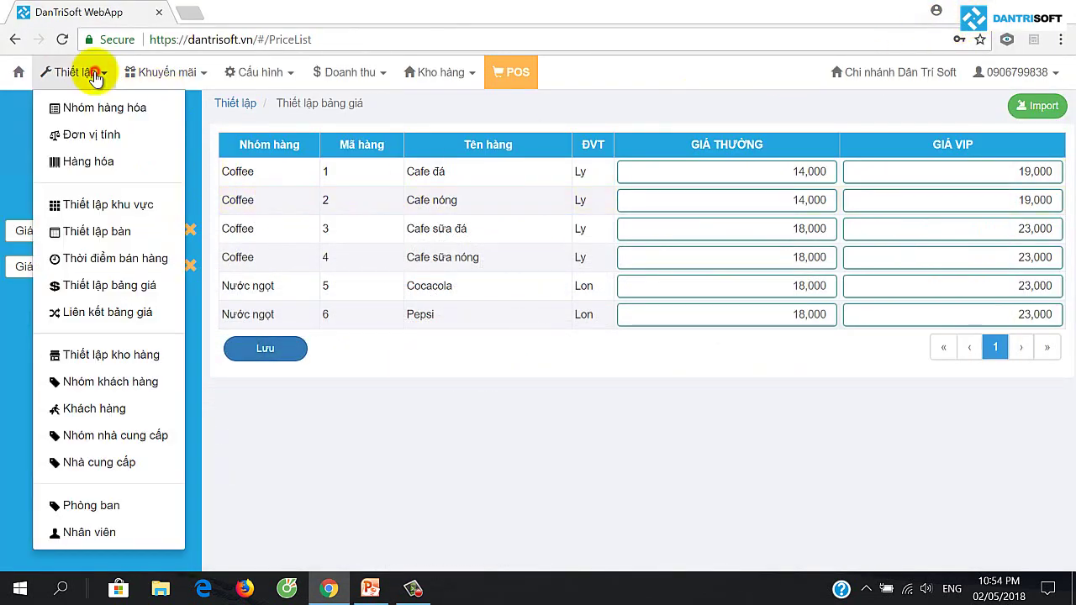
click(99, 312)
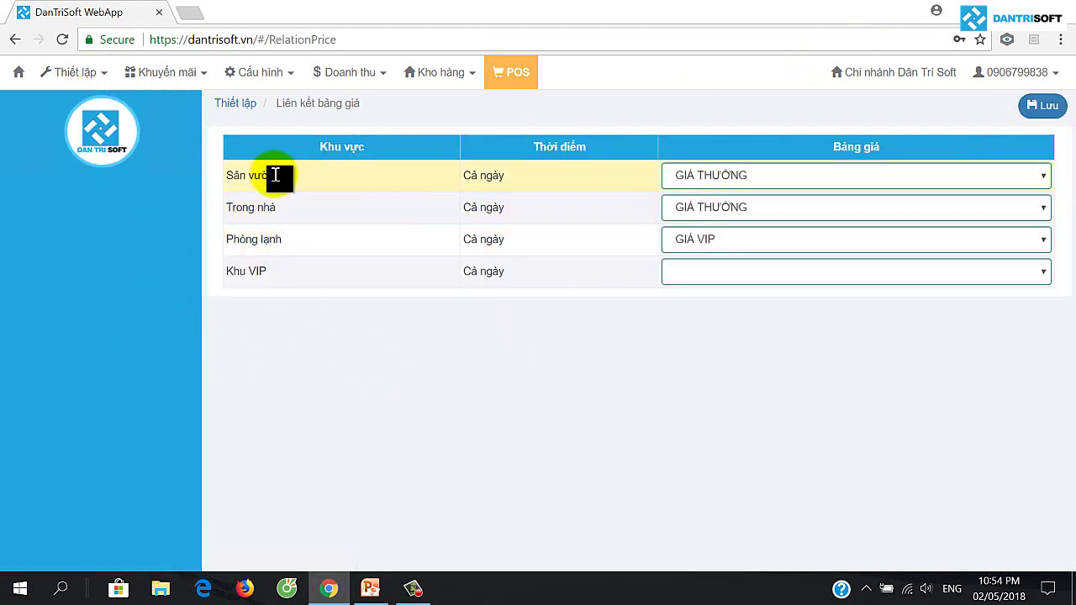
Step: Review the areas and their sale times in the price list link table
drag(273, 175, 252, 273)
click(403, 403)
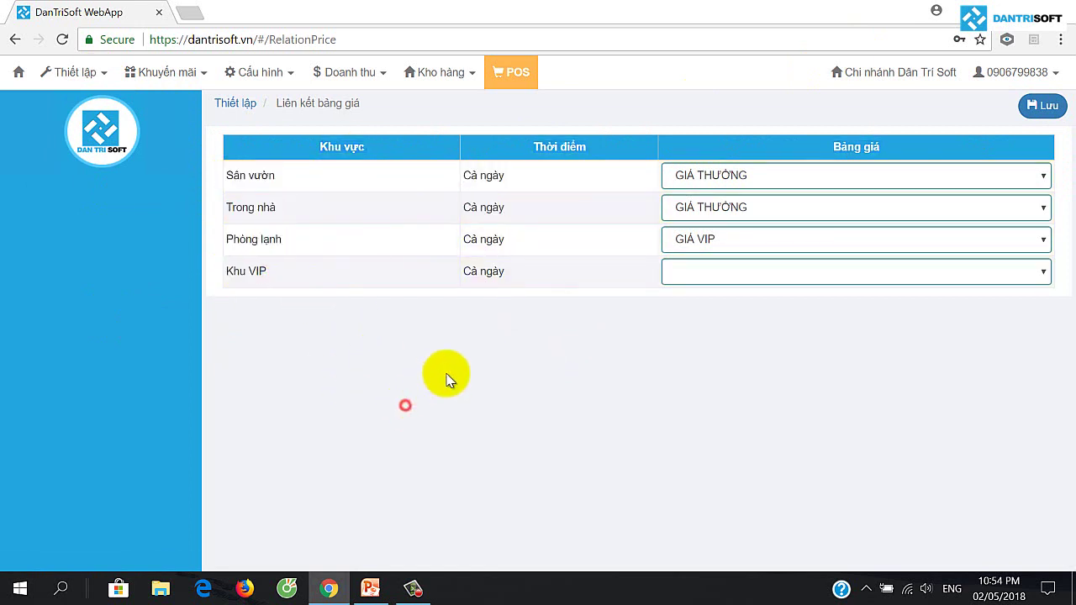
click(510, 211)
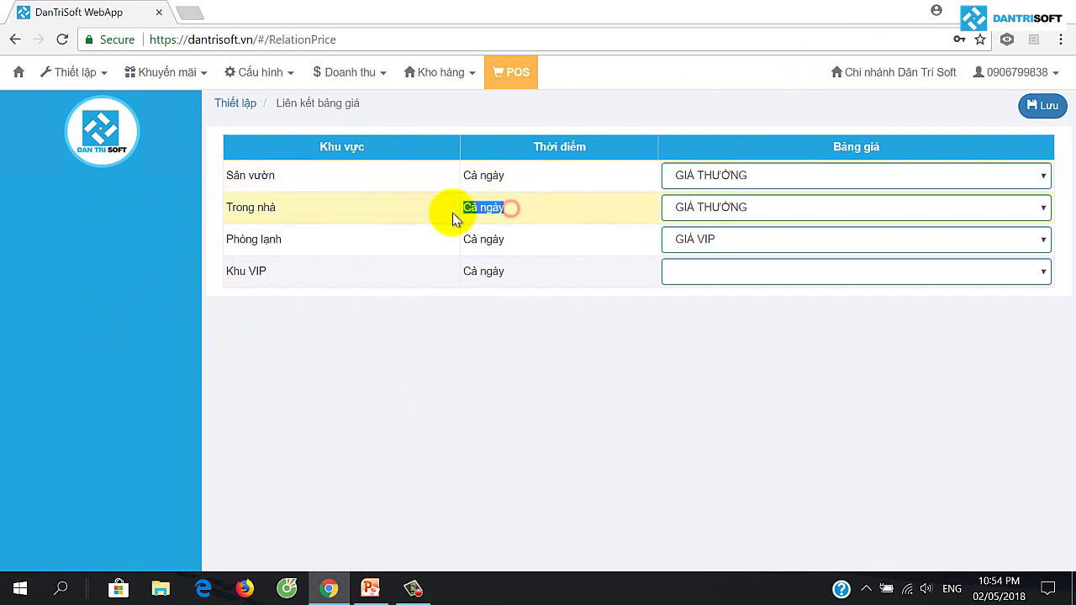
double_click(503, 241)
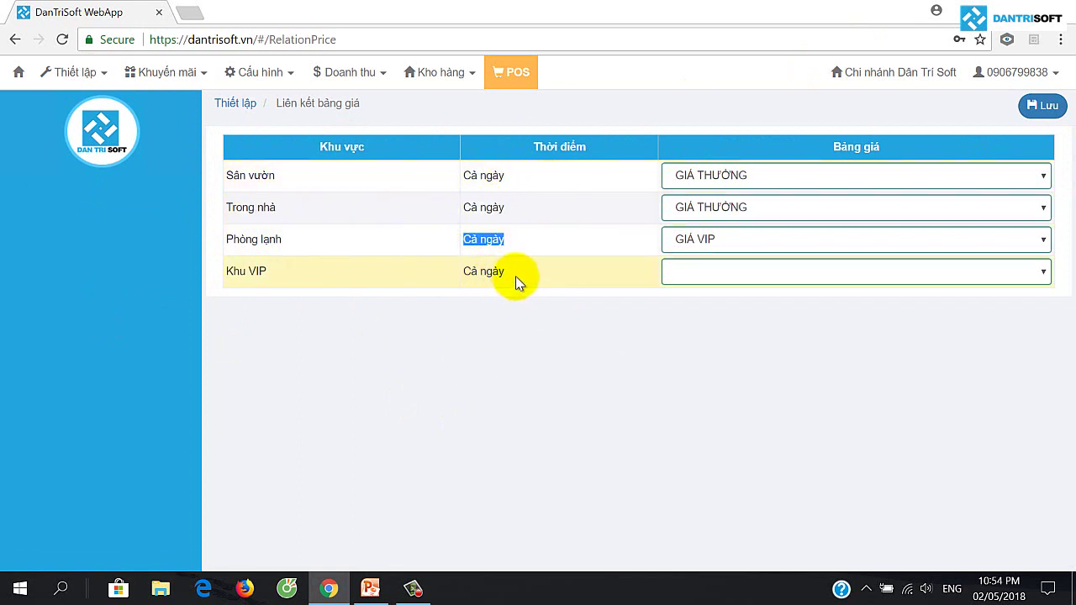
double_click(463, 274)
click(680, 401)
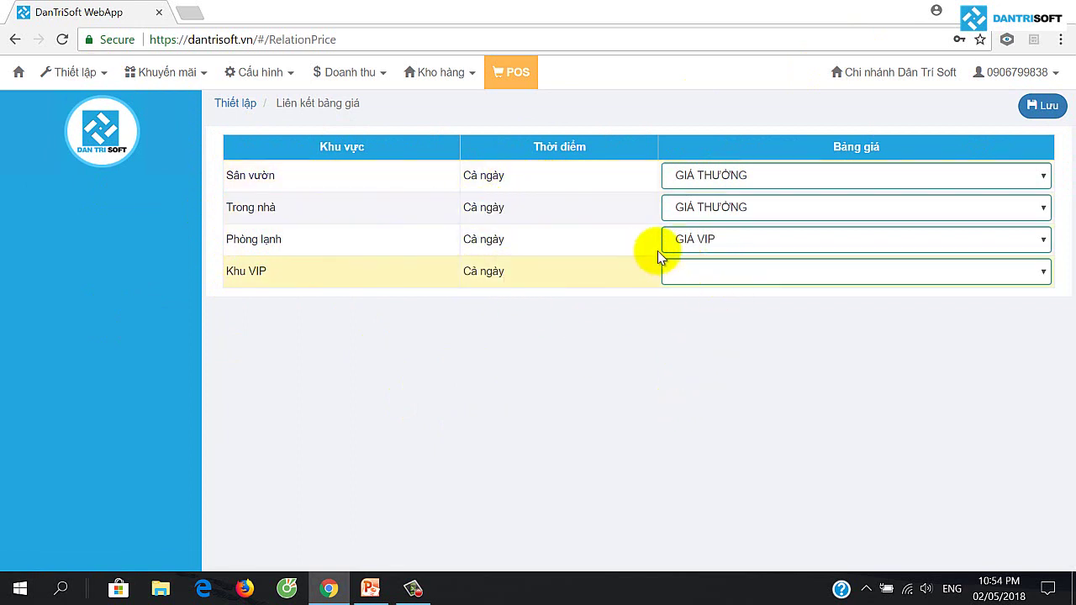
Step: Check the price lists linked to the other areas, assign GIÁ VIP to Khu VIP and save the links
click(767, 174)
click(766, 175)
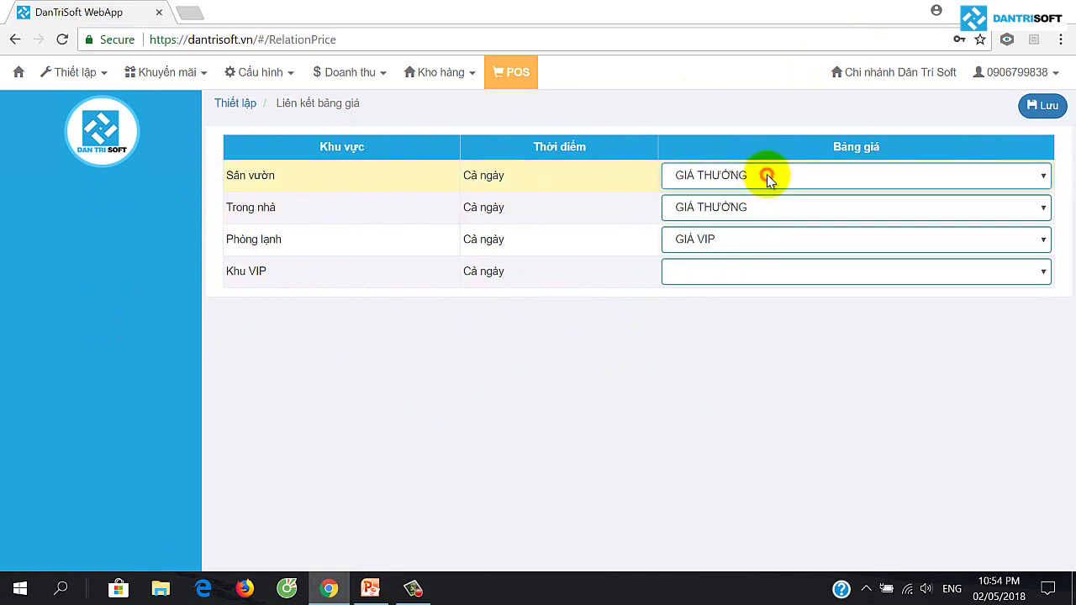
click(756, 213)
click(757, 213)
click(750, 240)
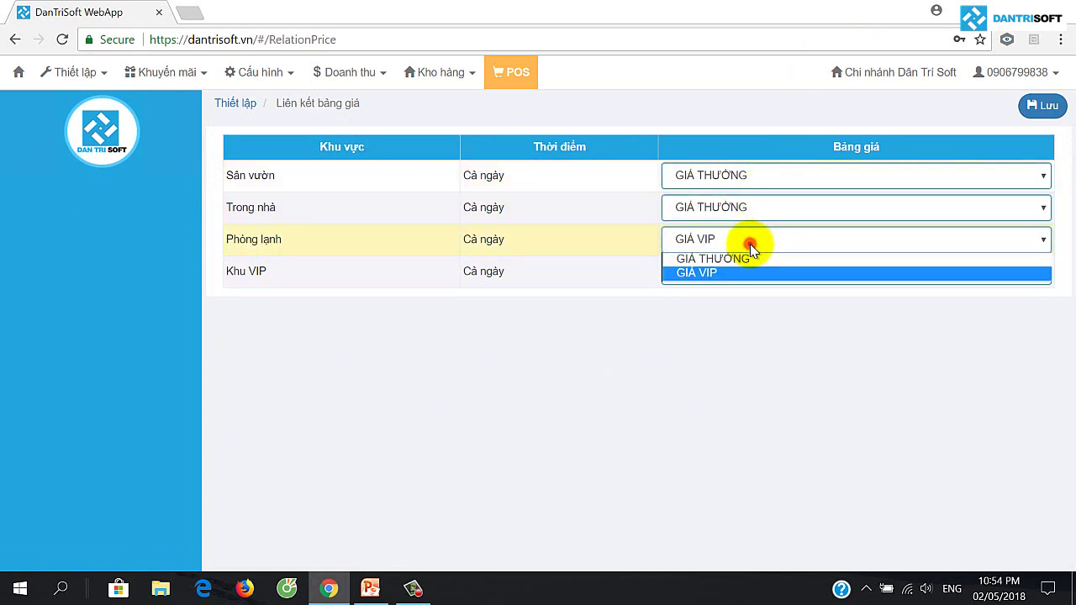
click(750, 242)
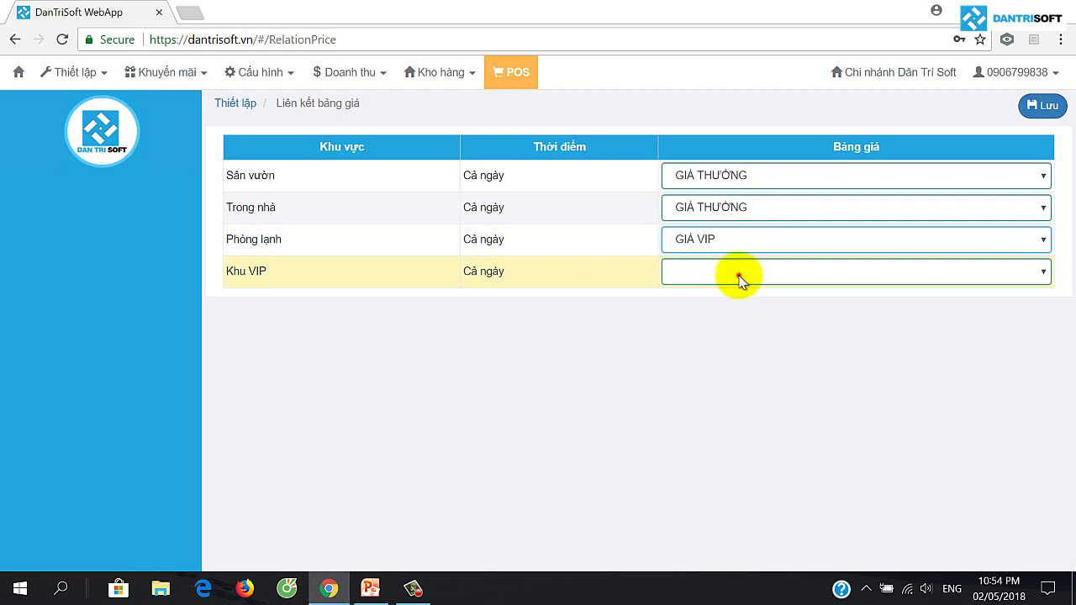
click(740, 280)
click(729, 320)
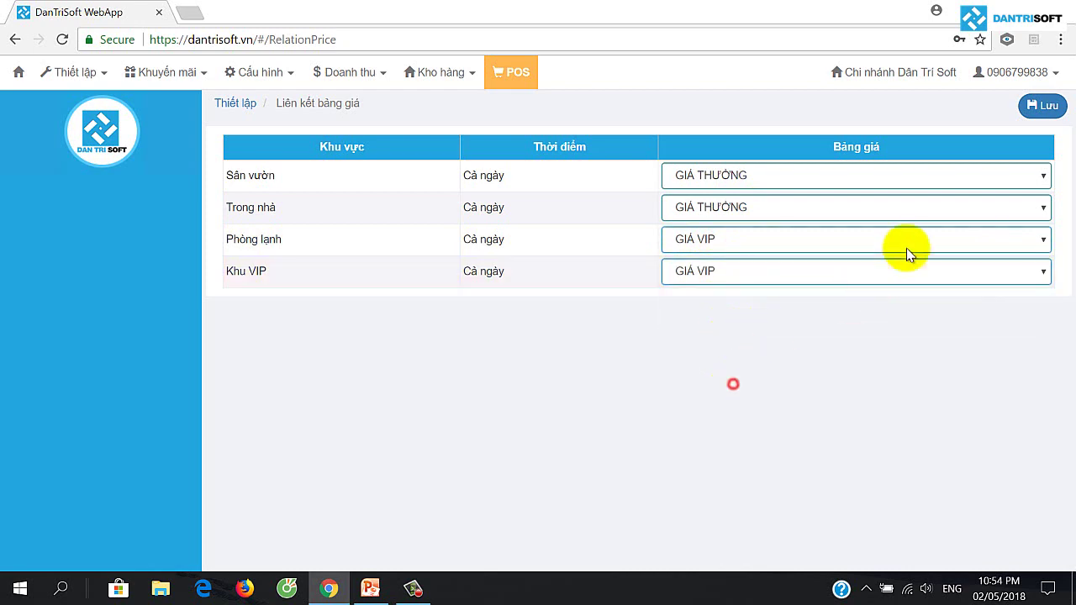
click(1043, 106)
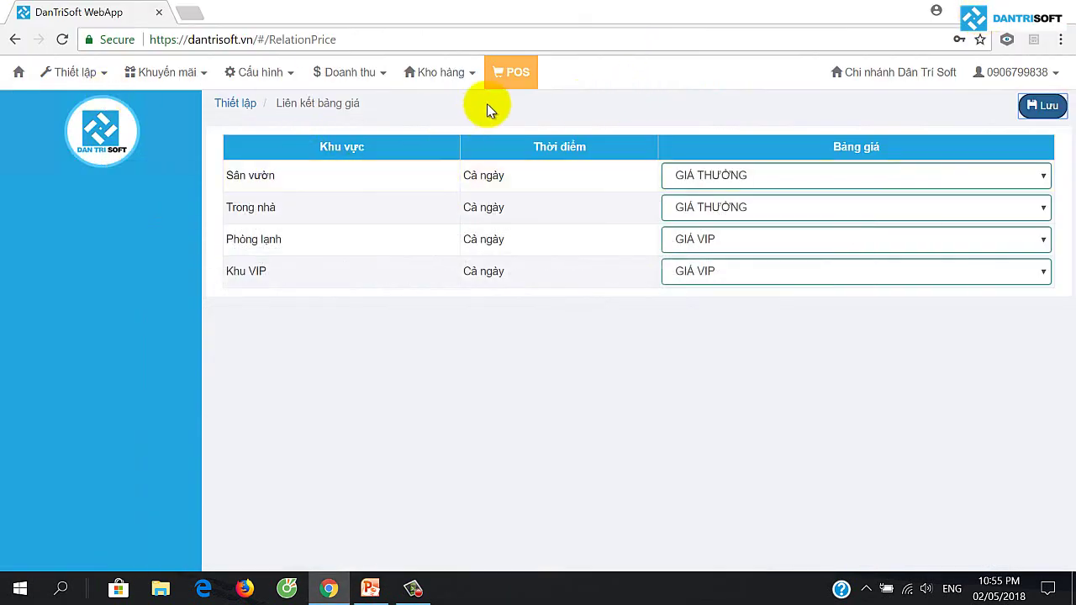
Step: Open the POS screen and look through the tables of the Sân vườn, Trong nhà, Phòng lạnh and Khu VIP areas
click(517, 76)
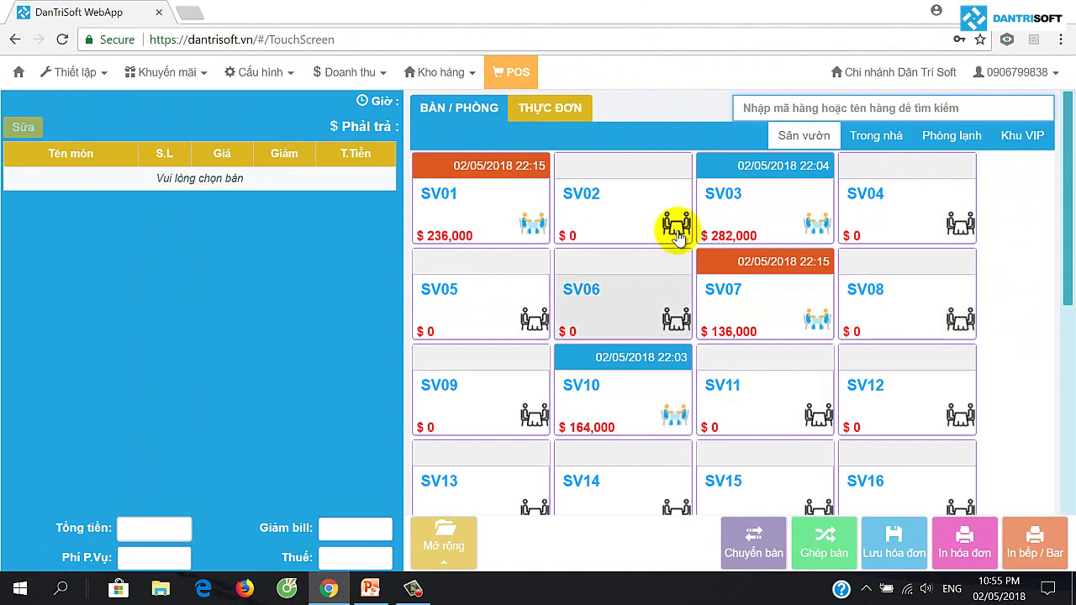
click(891, 136)
click(963, 139)
click(1010, 141)
click(820, 135)
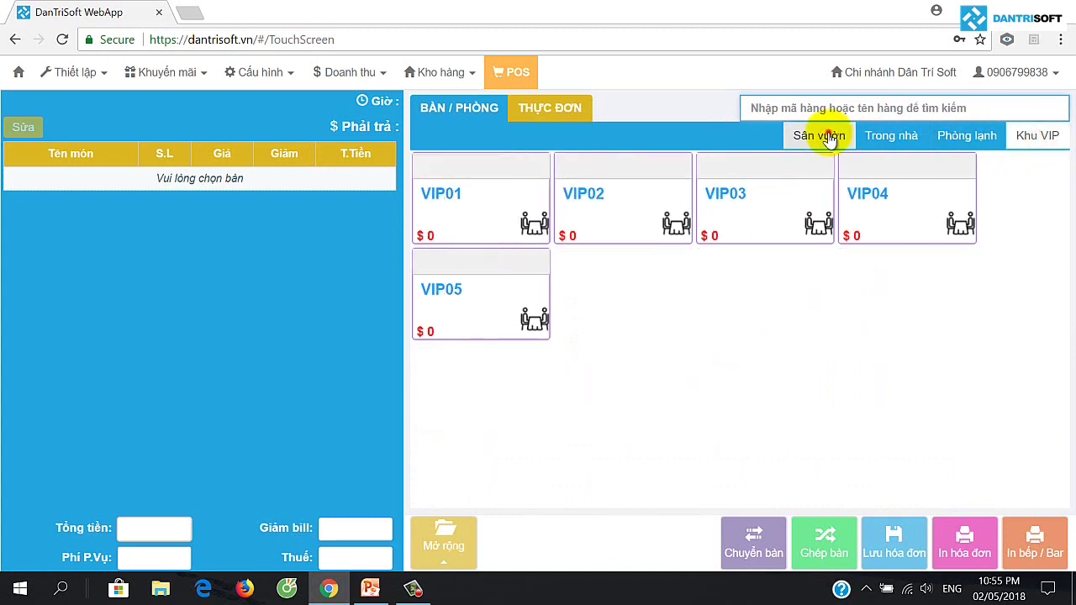
click(880, 134)
click(950, 135)
click(1019, 141)
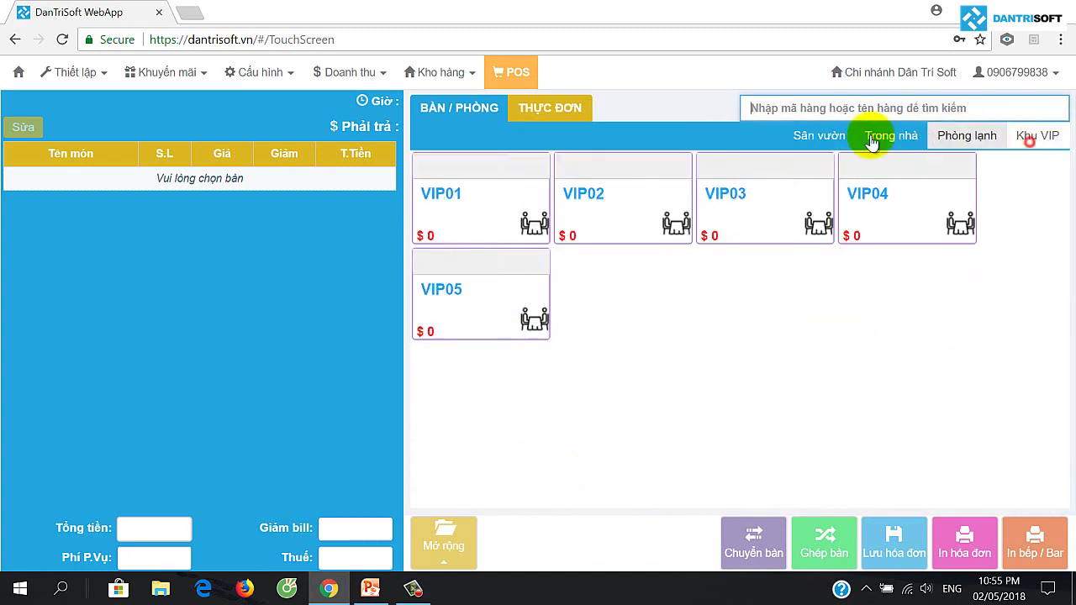
click(794, 138)
scroll(880, 308, down, 5)
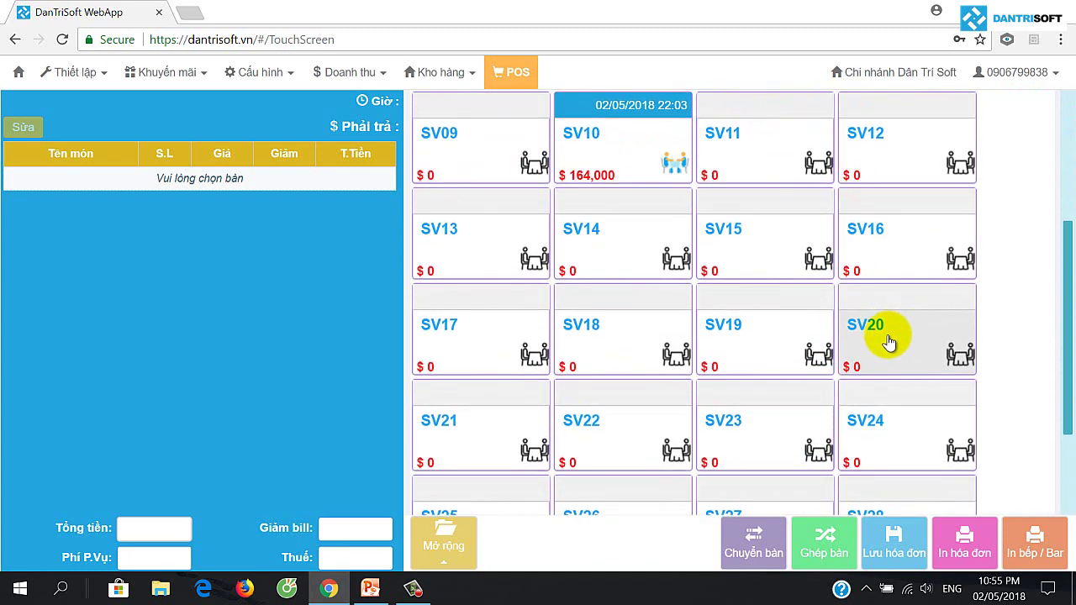
scroll(653, 235, up, 5)
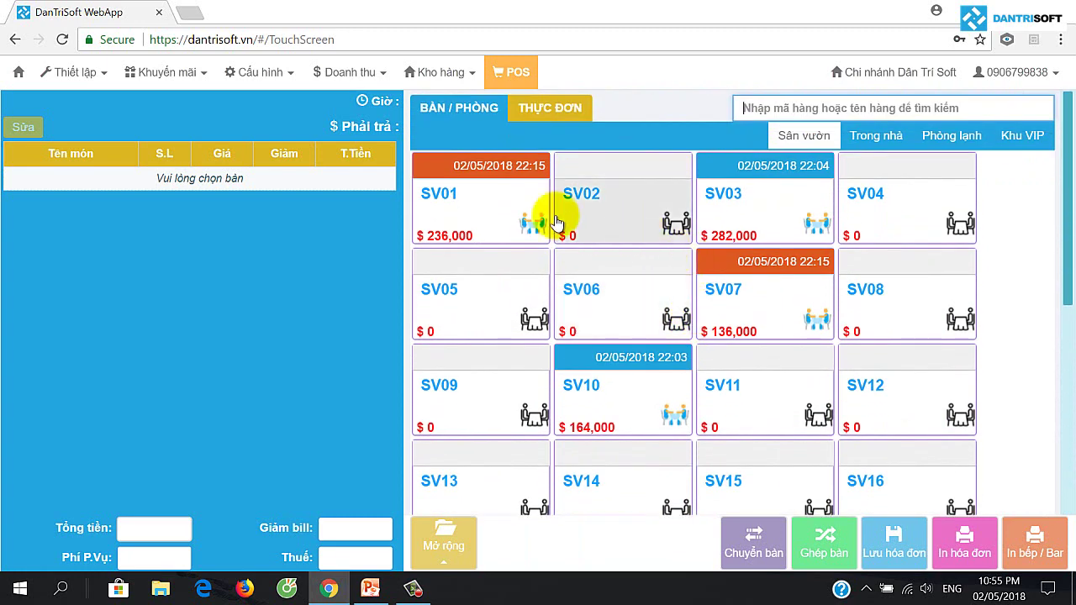
click(380, 283)
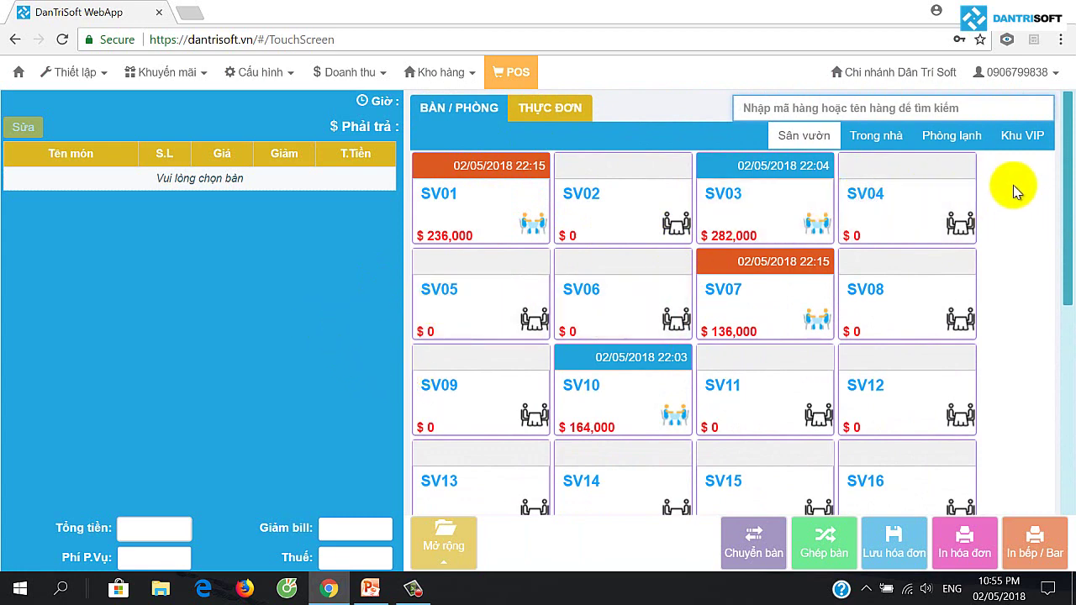
Step: Open table TN04 in the Trong nhà area and order 2 Cafe đá and 2 Cafe sữa đá
click(896, 139)
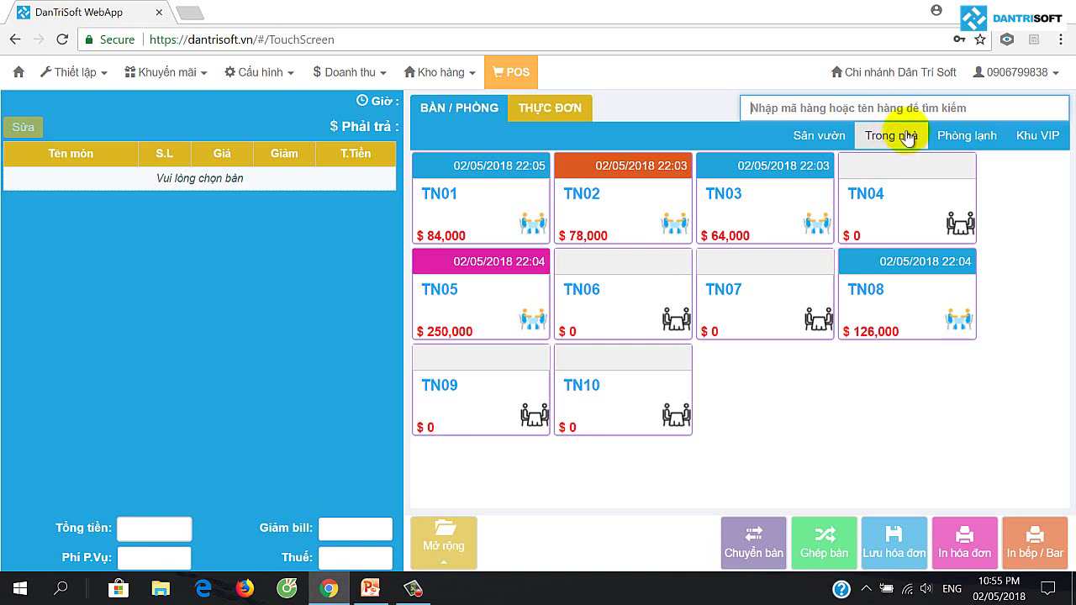
click(883, 210)
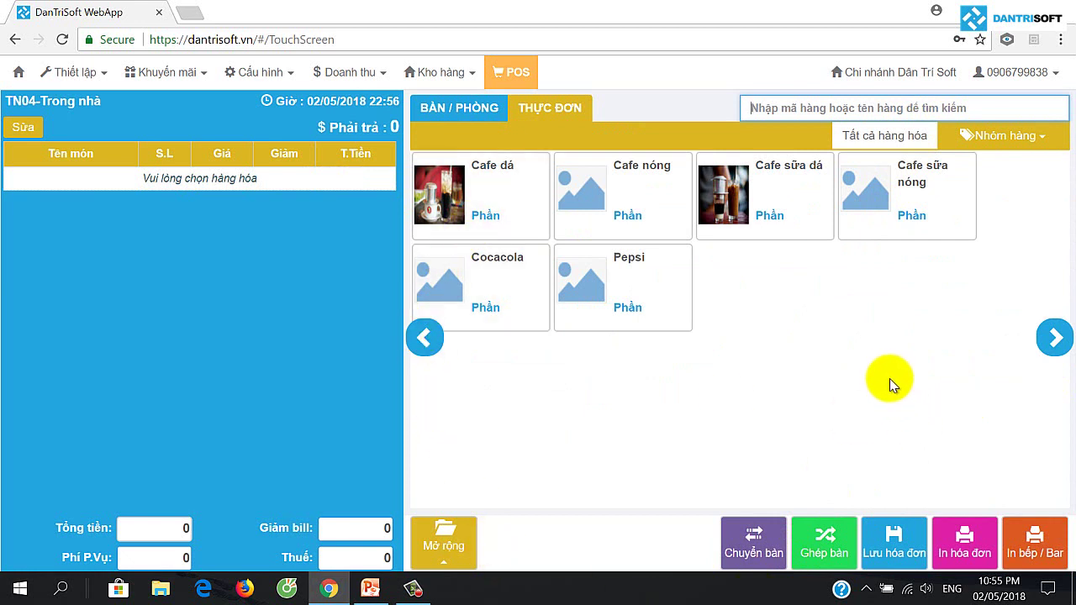
click(476, 198)
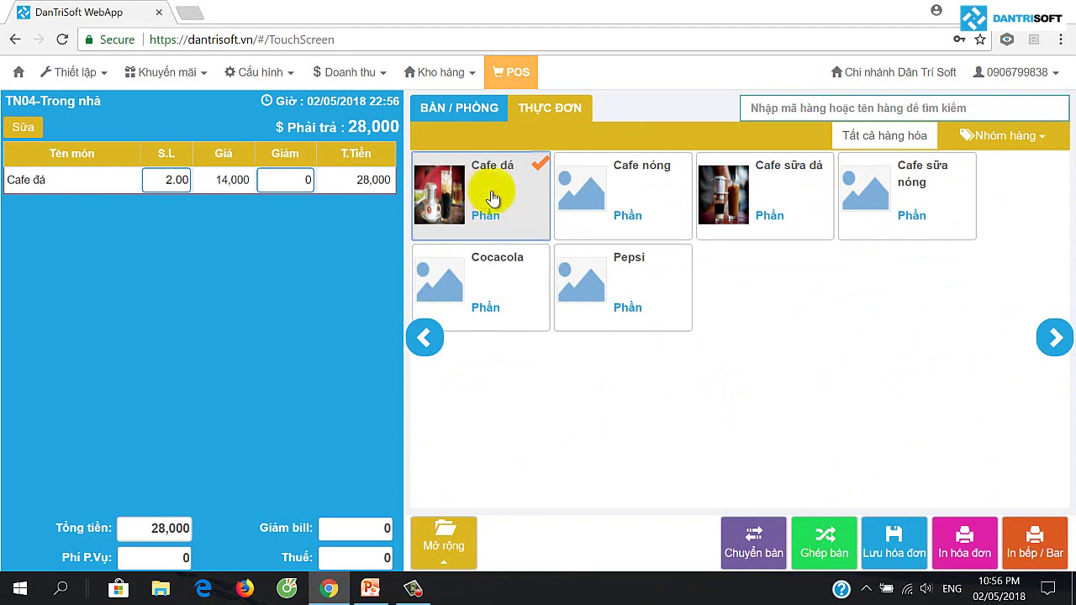
double_click(767, 208)
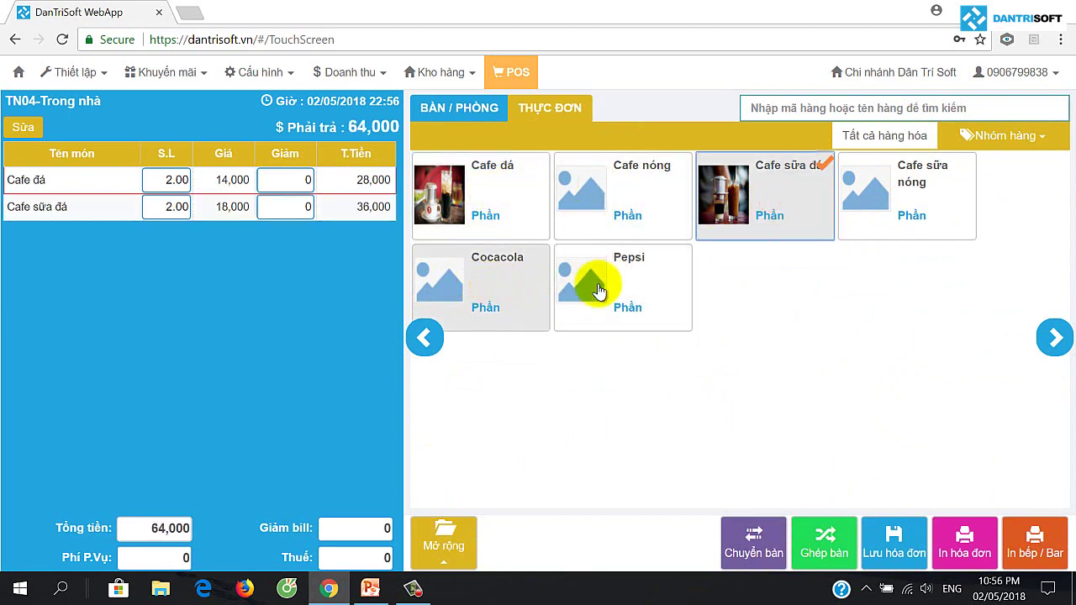
Step: Add 2 Cocacola, 2 Cafe nóng, 3 Cafe sữa nóng and 2 Pepsi to the order of table TN04
click(514, 287)
click(514, 288)
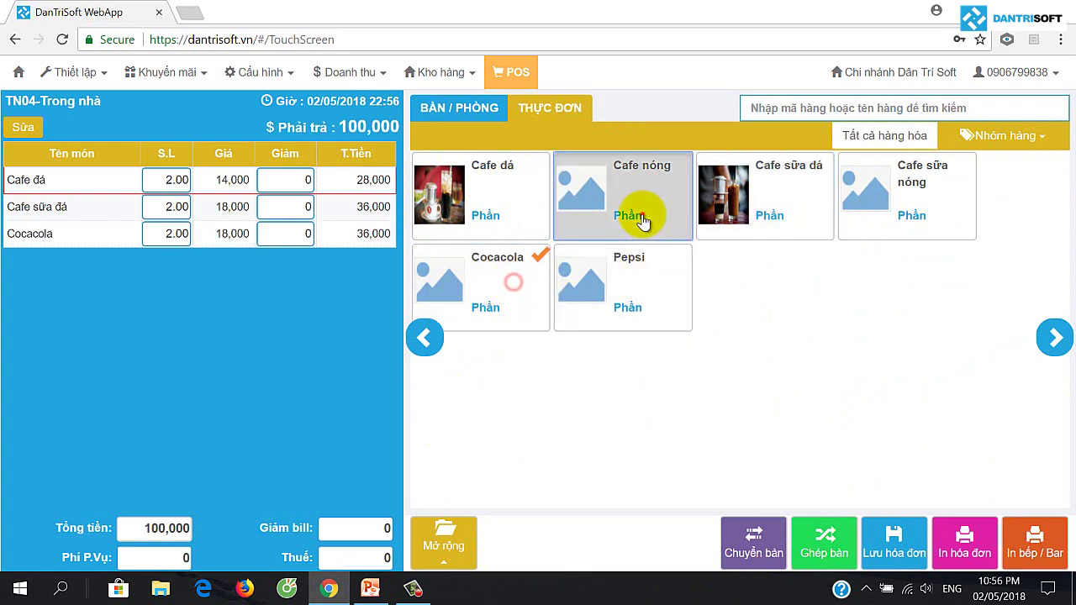
double_click(641, 212)
triple_click(908, 197)
double_click(612, 290)
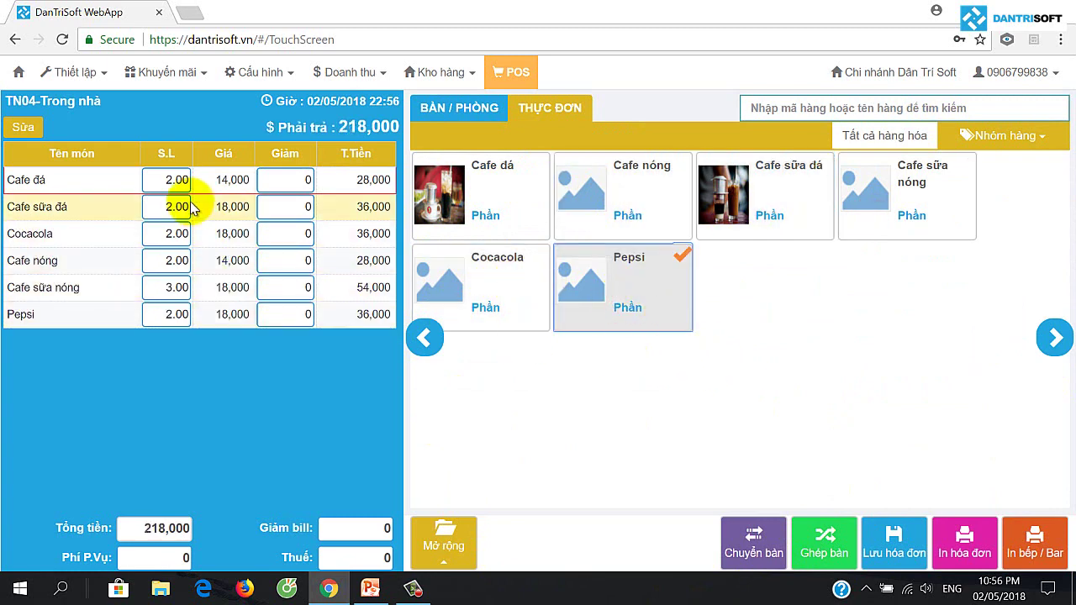
Step: Change the order quantities of table TN04 to 6 for Cafe đá and 5 for Cafe sữa nóng
click(176, 181)
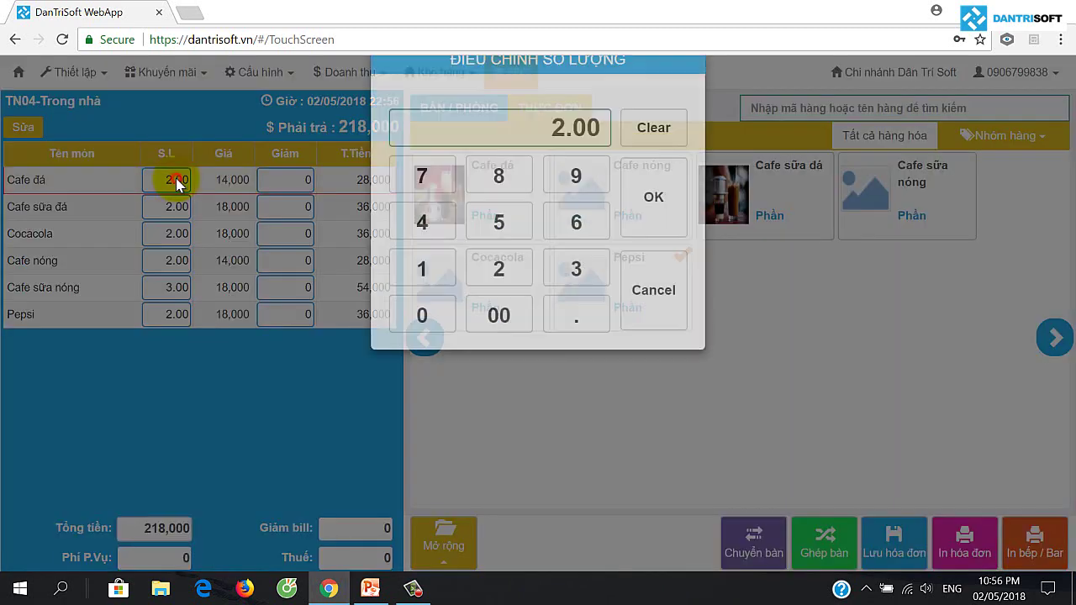
click(577, 260)
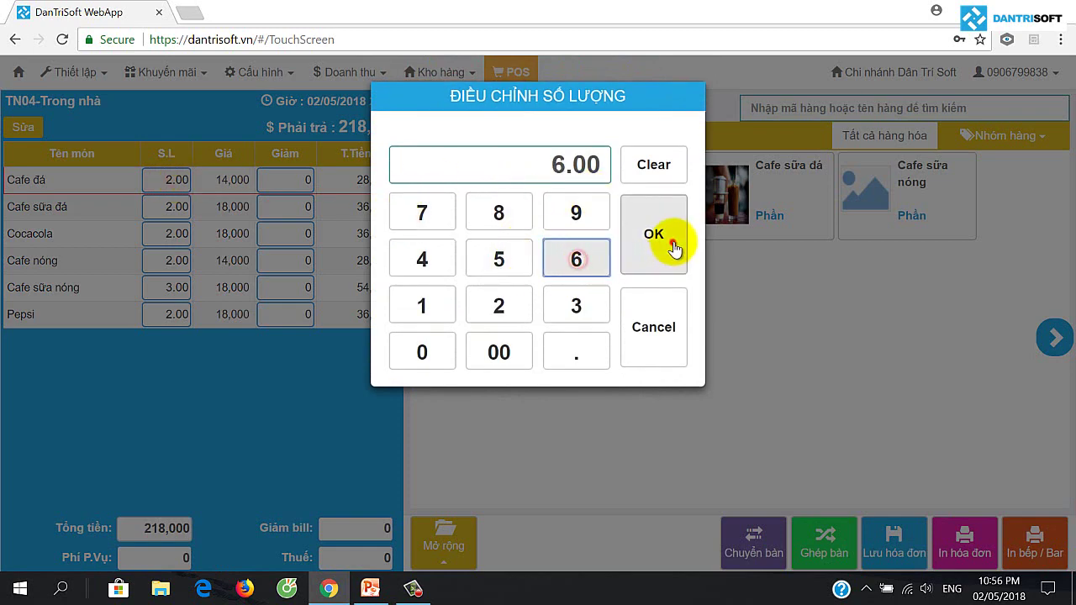
click(671, 243)
click(179, 289)
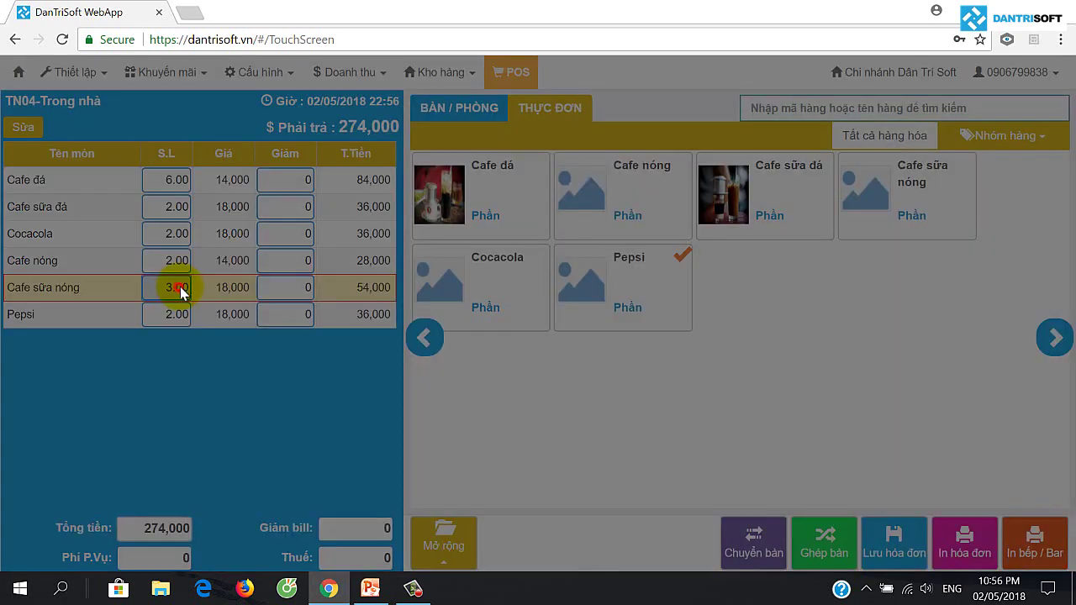
click(497, 257)
click(660, 233)
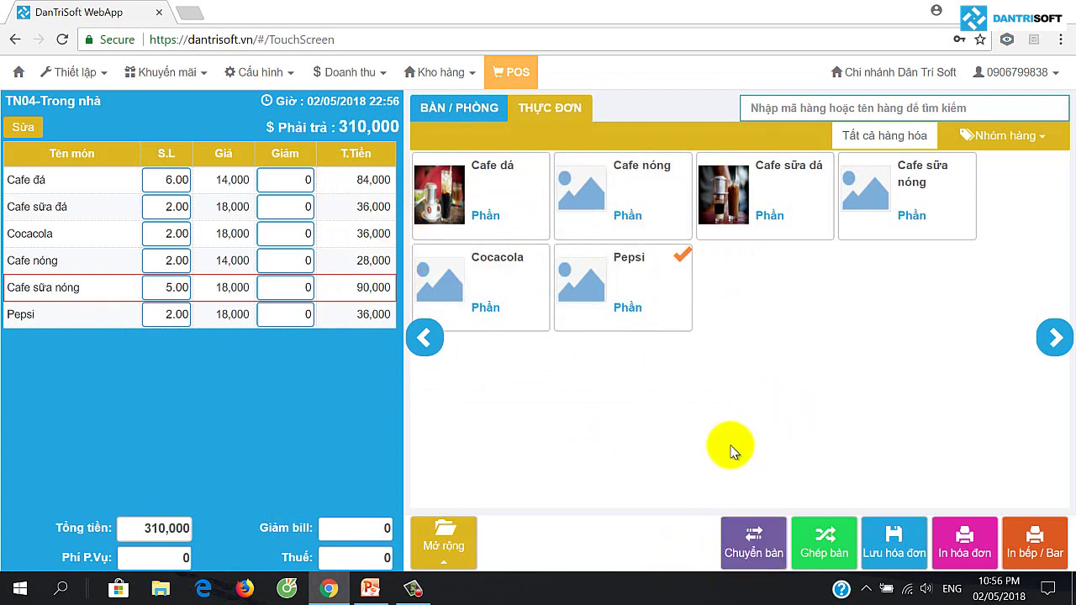
Step: Send the TN04 order to kitchen/bar printing and open the choice of print destinations
click(1043, 555)
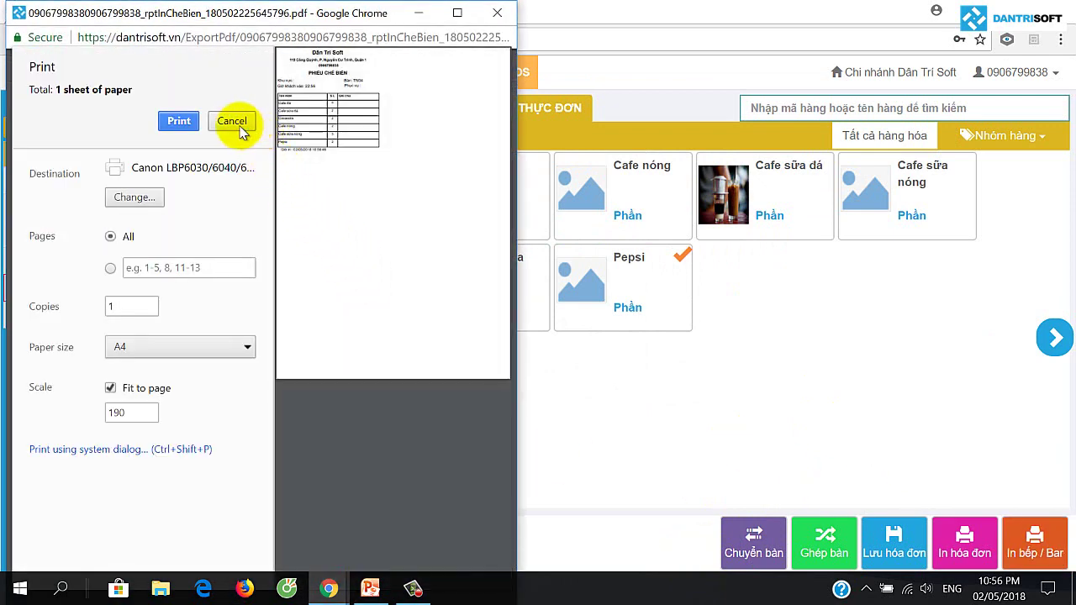
click(148, 199)
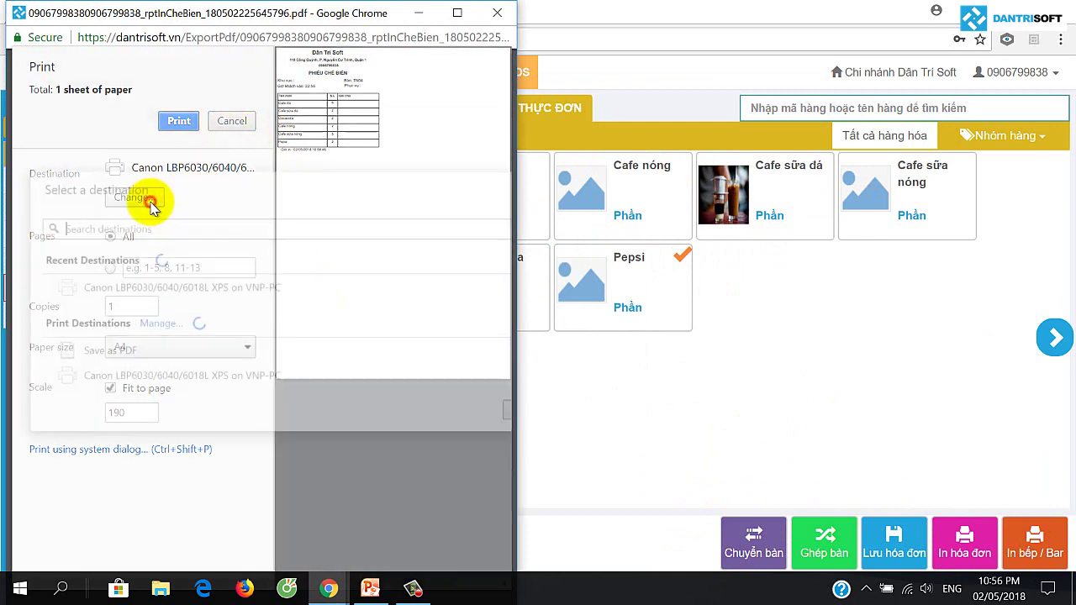